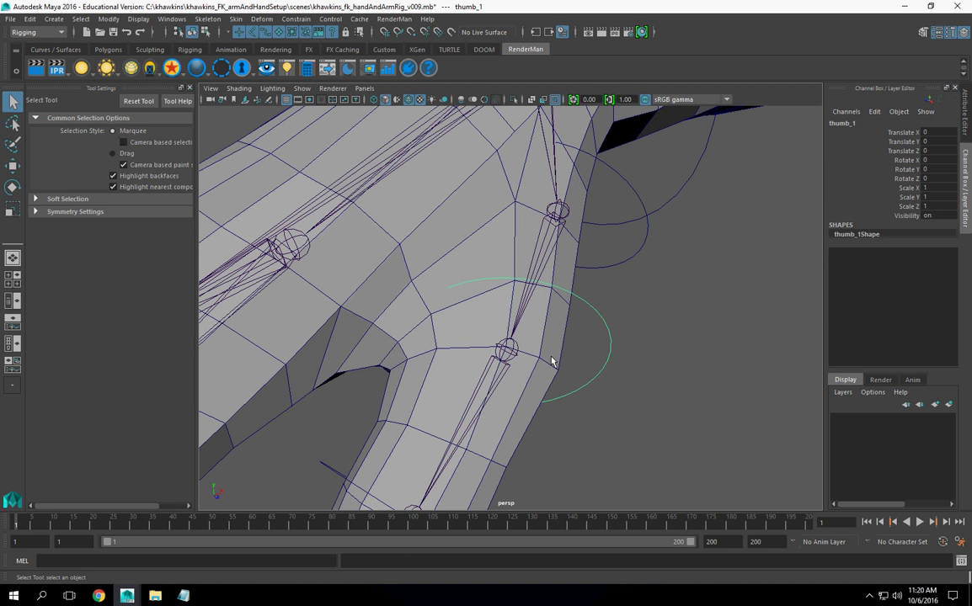
Step: Parent the thumb_1 control curve to the middle thumb joint thumb01 and freeze the curve's transformations
{"action": "left_click", "coordinate": [515, 361]}
{"action": "key", "text": "p"}
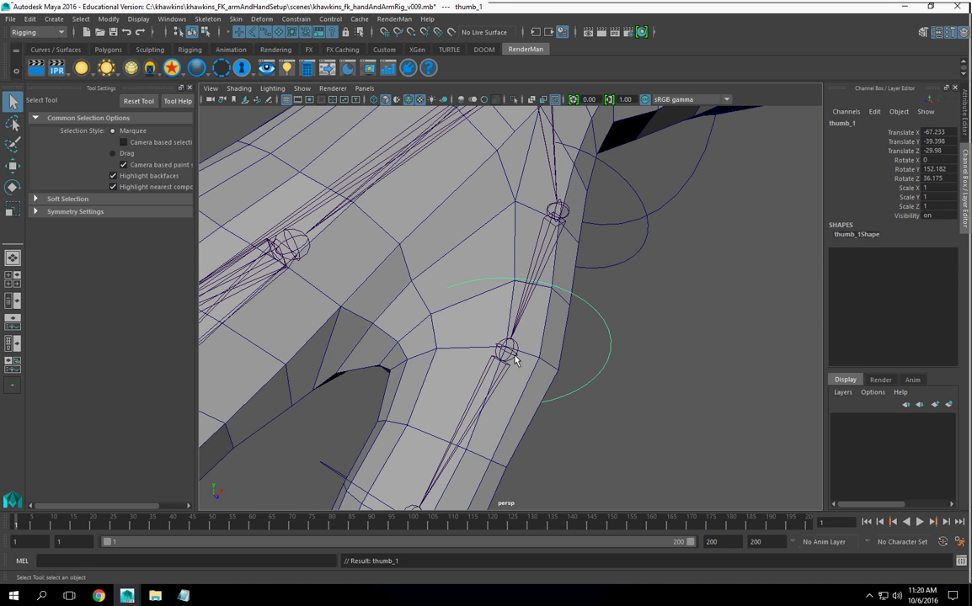
{"action": "scroll", "coordinate": [560, 341], "scroll_direction": "down", "scroll_amount": 2}
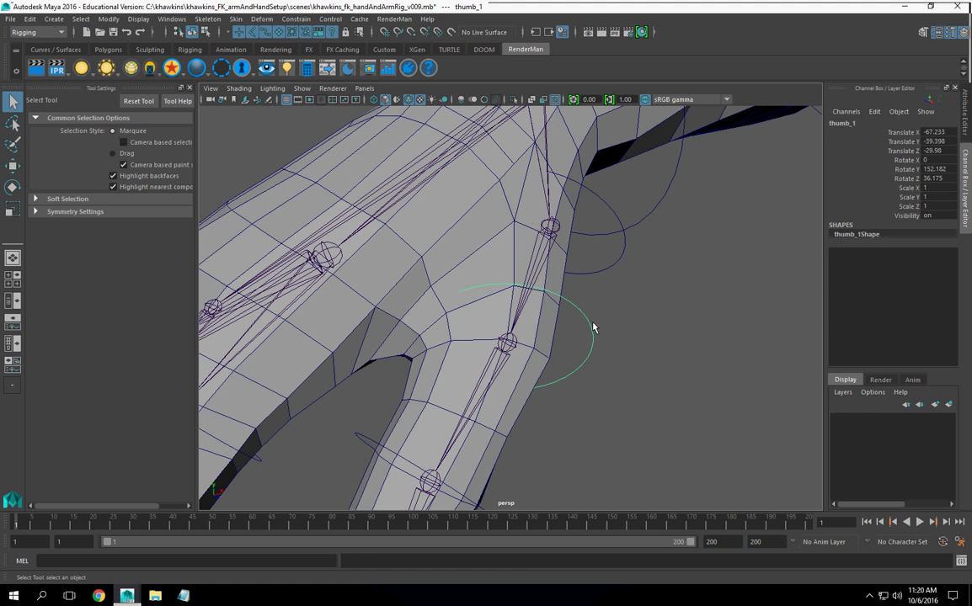
{"action": "left_click", "coordinate": [594, 322]}
{"action": "left_click", "coordinate": [588, 320]}
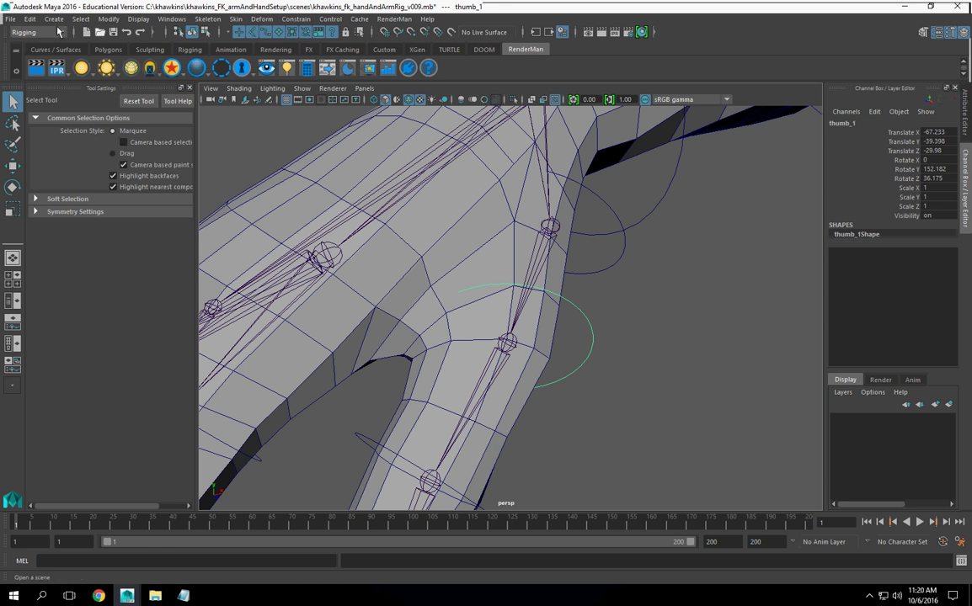
{"action": "left_click", "coordinate": [109, 19]}
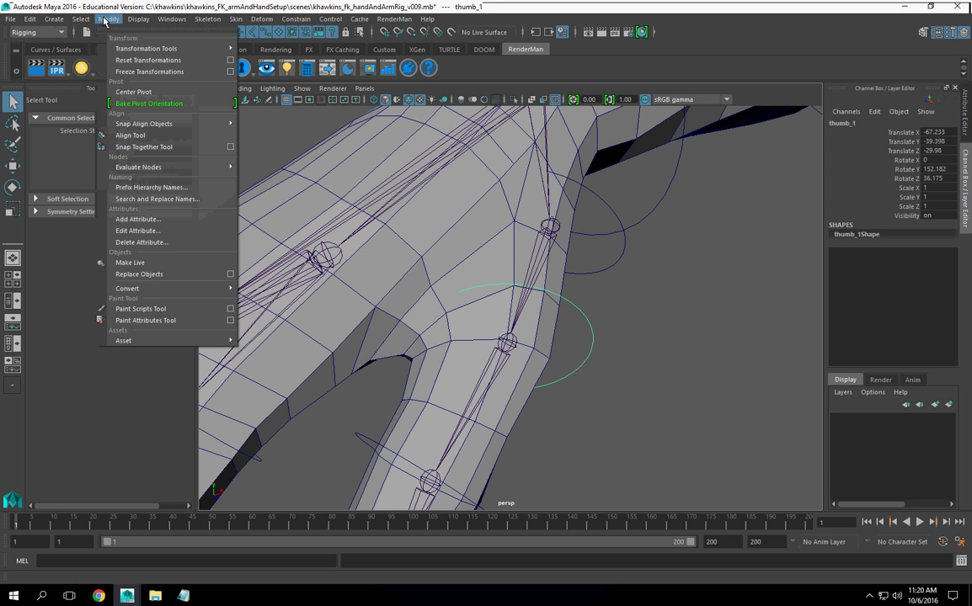
{"action": "left_click", "coordinate": [135, 71]}
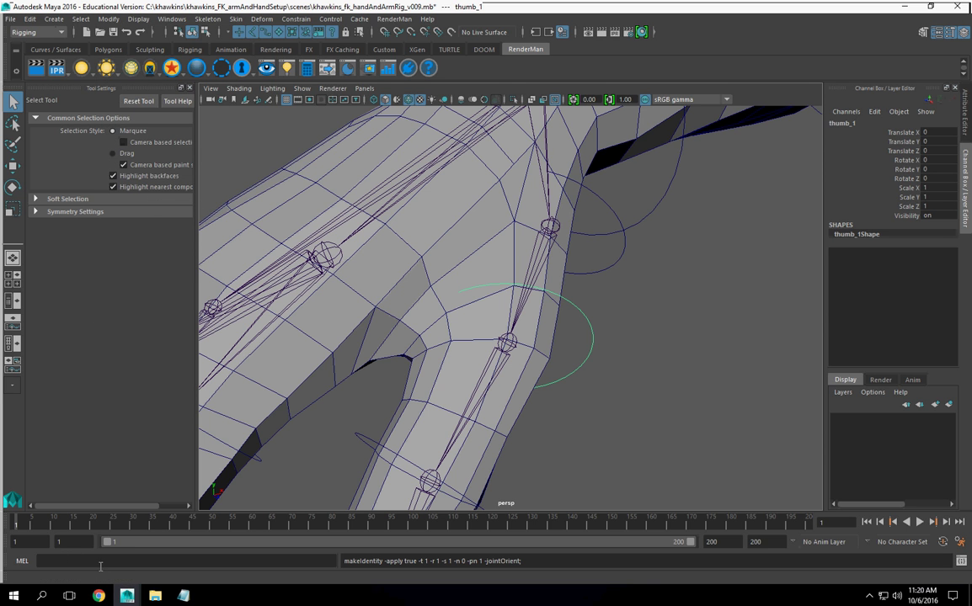
Step: Try to parent the curve shape with the MEL command parent -r -s thumb_1Shape thumb_1
{"action": "type", "text": "parent -r -s thumbBShape thumbBase"}
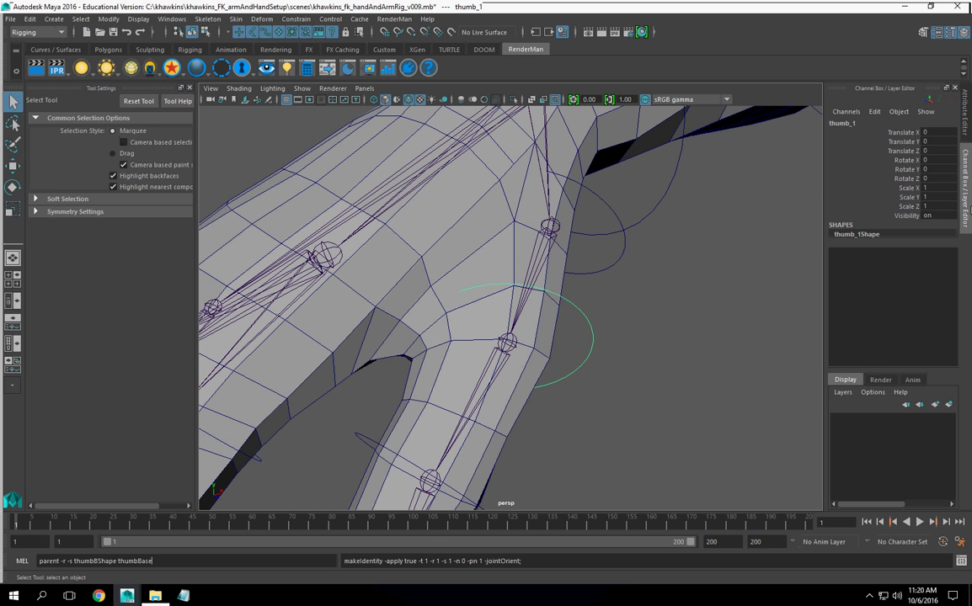
{"action": "double_click", "coordinate": [885, 236]}
{"action": "key", "text": "ctrl+c"}
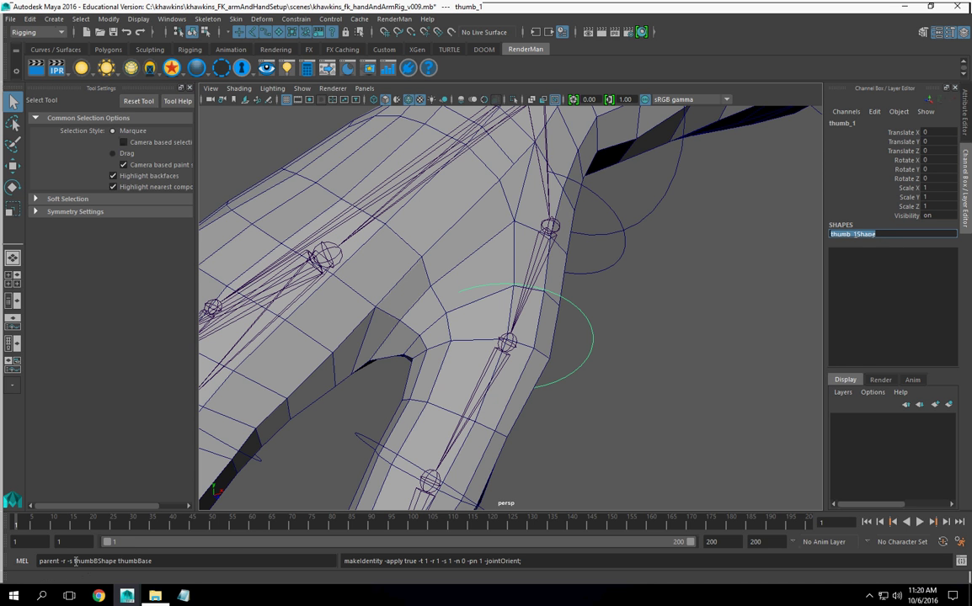
{"action": "left_click_drag", "start_coordinate": [75, 560], "coordinate": [191, 559]}
{"action": "key", "text": "ctrl+v"}
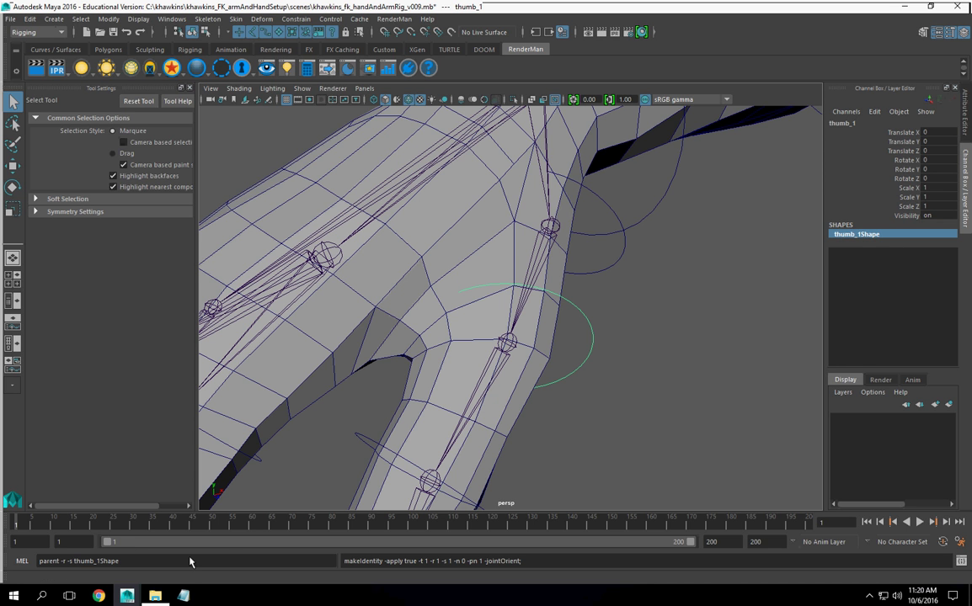
{"action": "double_click", "coordinate": [842, 123]}
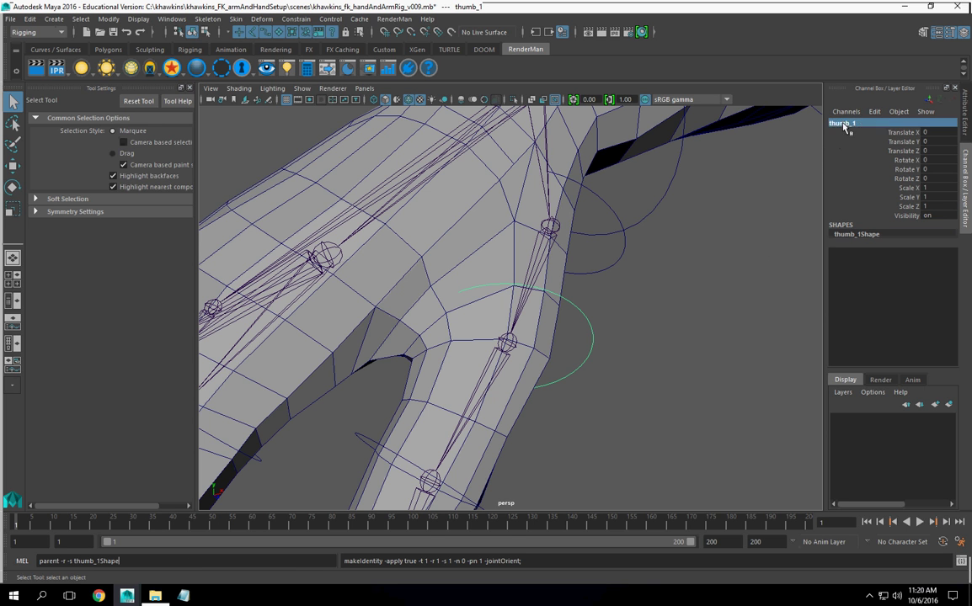
{"action": "left_click", "coordinate": [161, 563]}
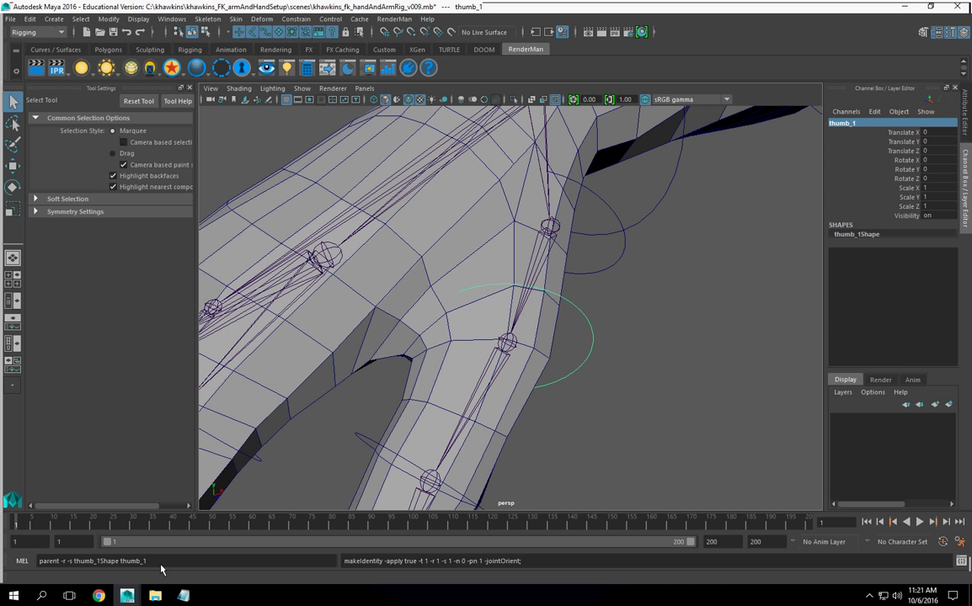
{"action": "key", "text": "Return"}
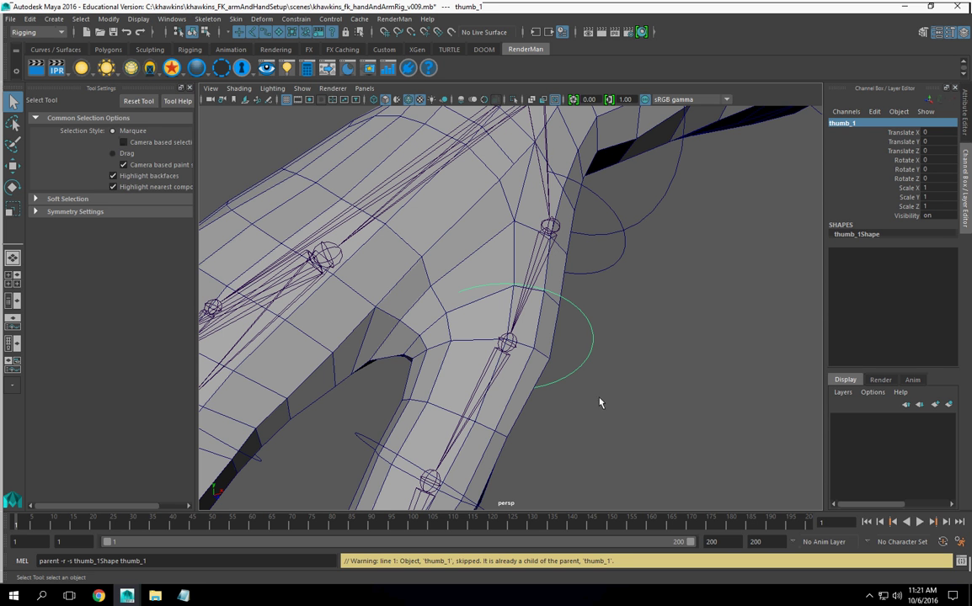
Step: Examine the thumb joints and their control curves one by one to compare their names and shape nodes
{"action": "left_click_drag", "start_coordinate": [610, 418], "coordinate": [554, 401], "text": "alt"}
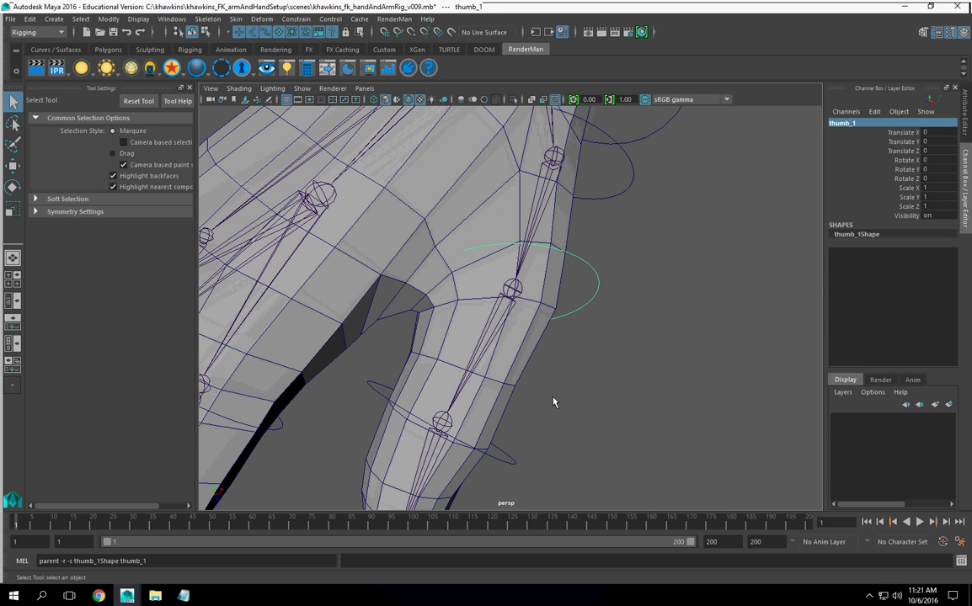
{"action": "left_click", "coordinate": [519, 292]}
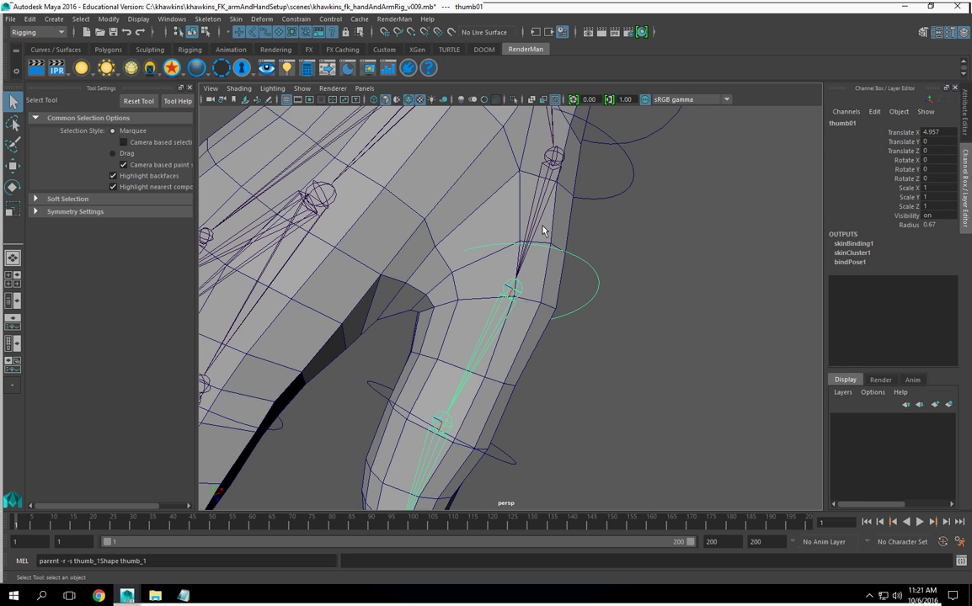
{"action": "left_click", "coordinate": [579, 262]}
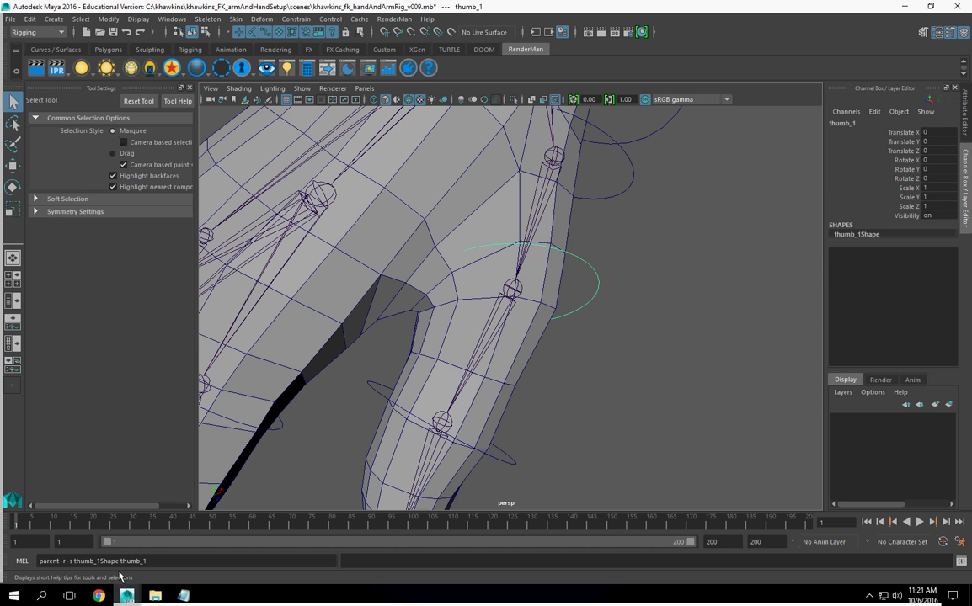
{"action": "left_click", "coordinate": [520, 293]}
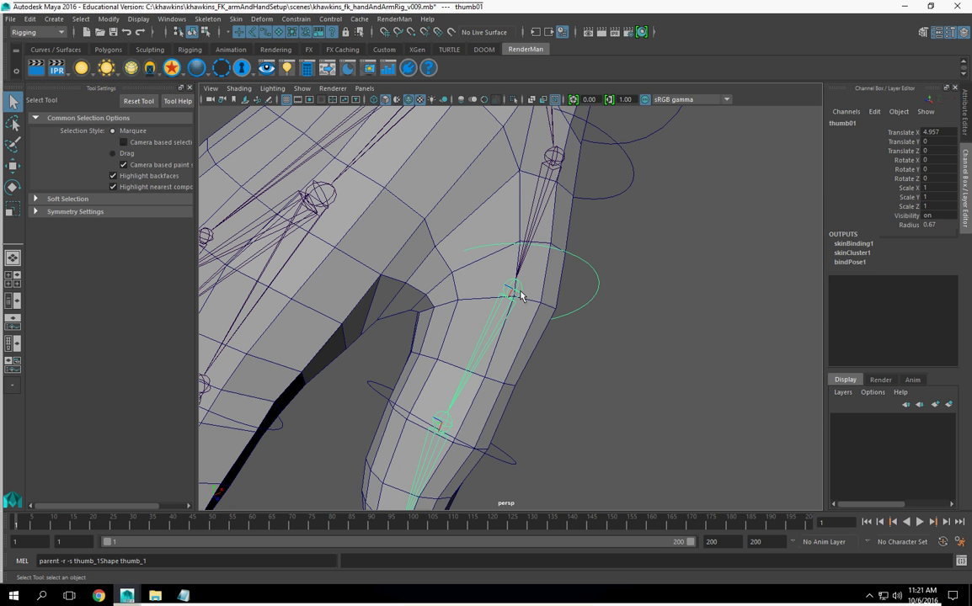
{"action": "left_click", "coordinate": [587, 262]}
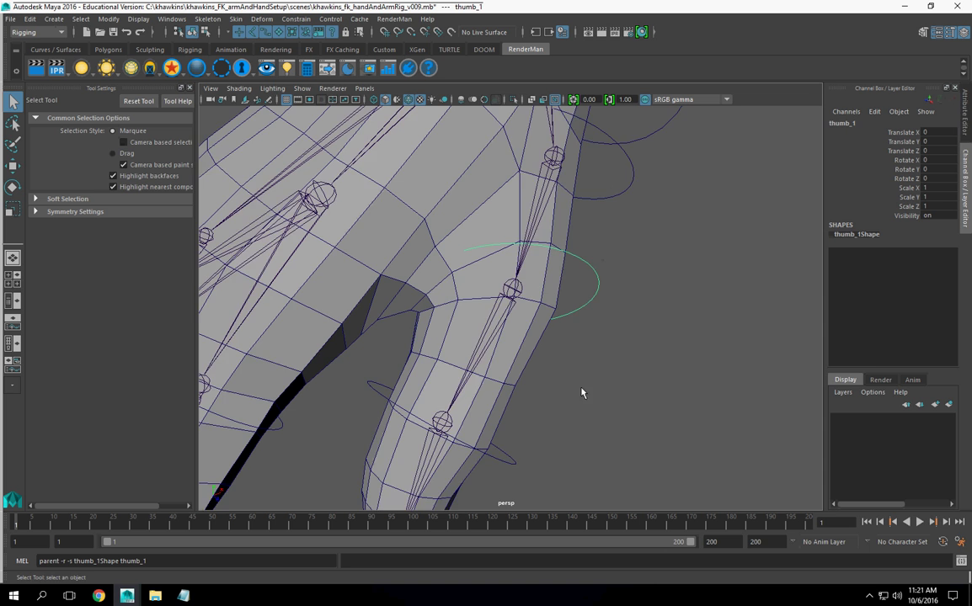
{"action": "middle_click_drag", "start_coordinate": [582, 388], "coordinate": [636, 314], "text": "alt"}
{"action": "left_click", "coordinate": [547, 397]}
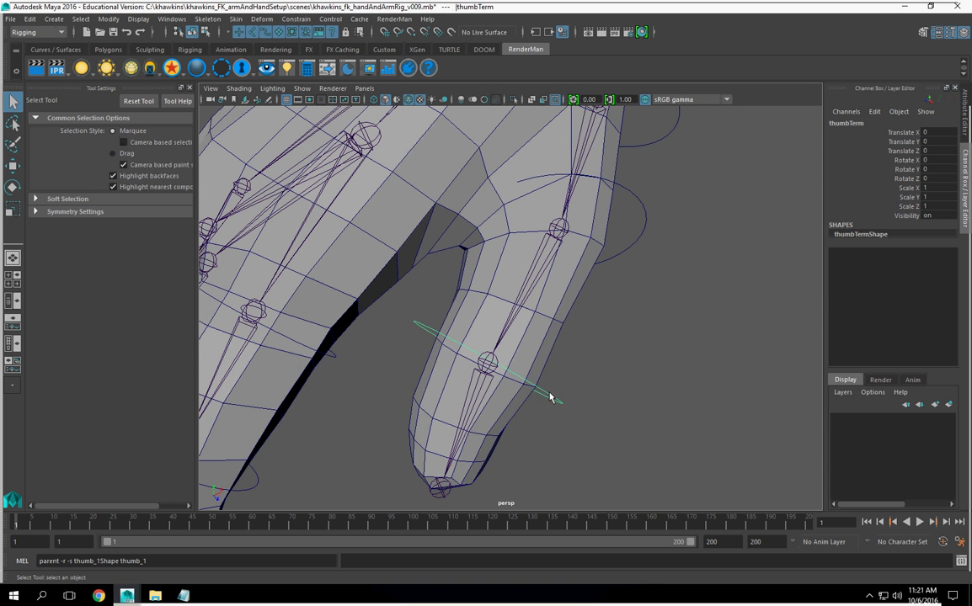
{"action": "left_click", "coordinate": [482, 374]}
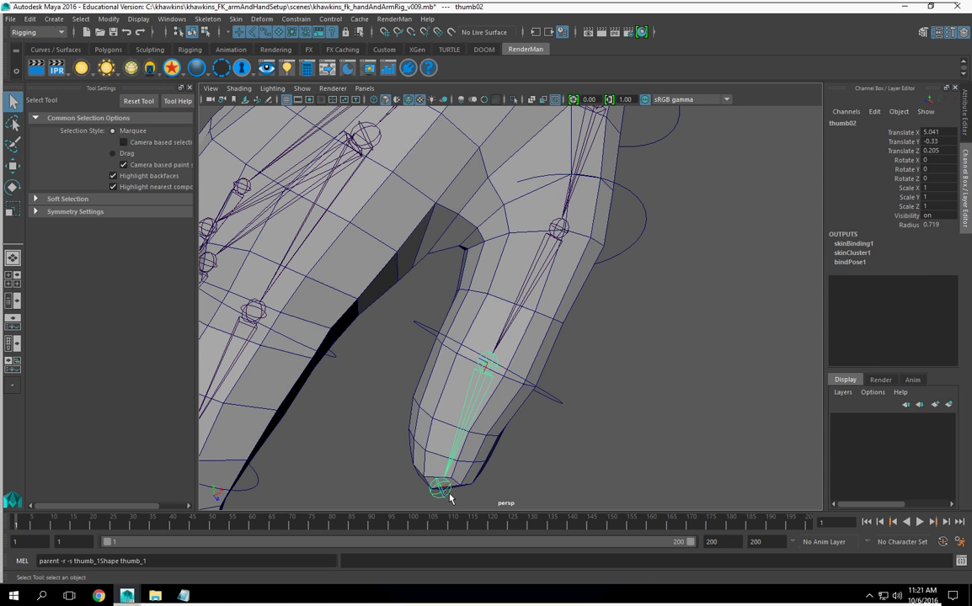
{"action": "left_click_drag", "start_coordinate": [544, 202], "coordinate": [598, 239], "text": "alt"}
{"action": "left_click", "coordinate": [587, 140]}
{"action": "middle_click_drag", "start_coordinate": [638, 224], "coordinate": [642, 261], "text": "alt"}
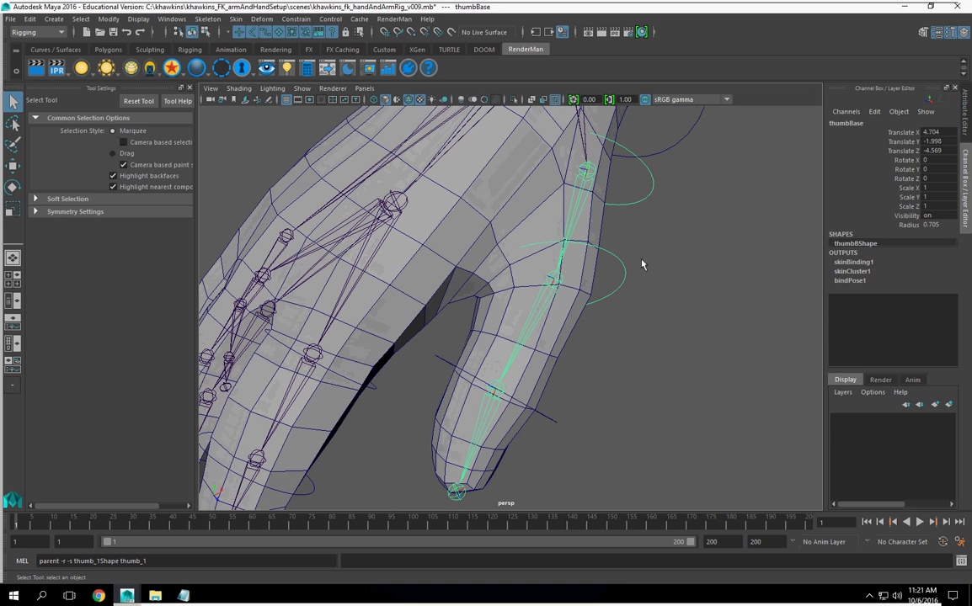
{"action": "left_click", "coordinate": [588, 313]}
{"action": "left_click", "coordinate": [552, 283]}
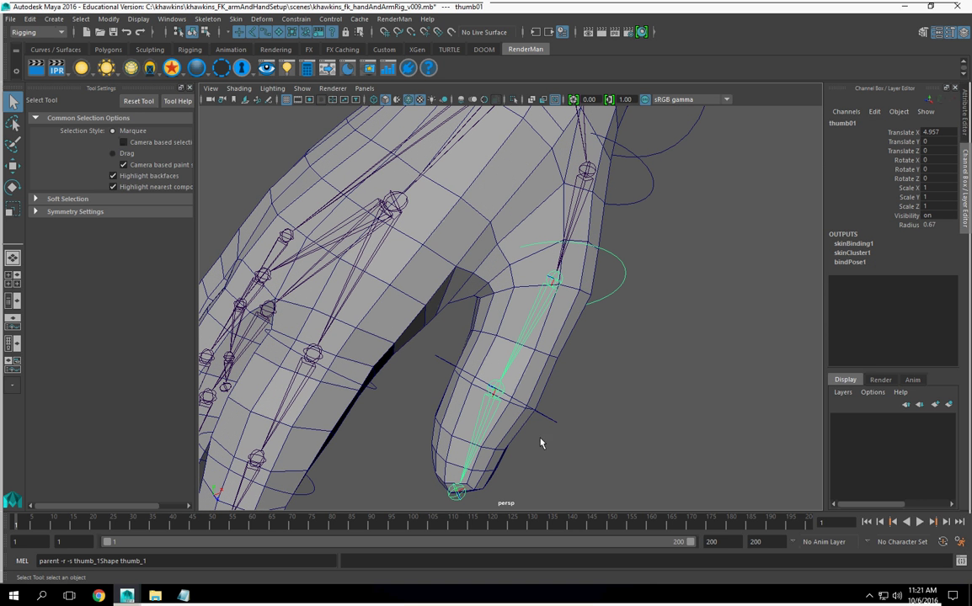
Step: Try running the MEL command parent -r -s thumb_1Shape thumb_1 again and clear the selection
{"action": "left_click", "coordinate": [120, 560]}
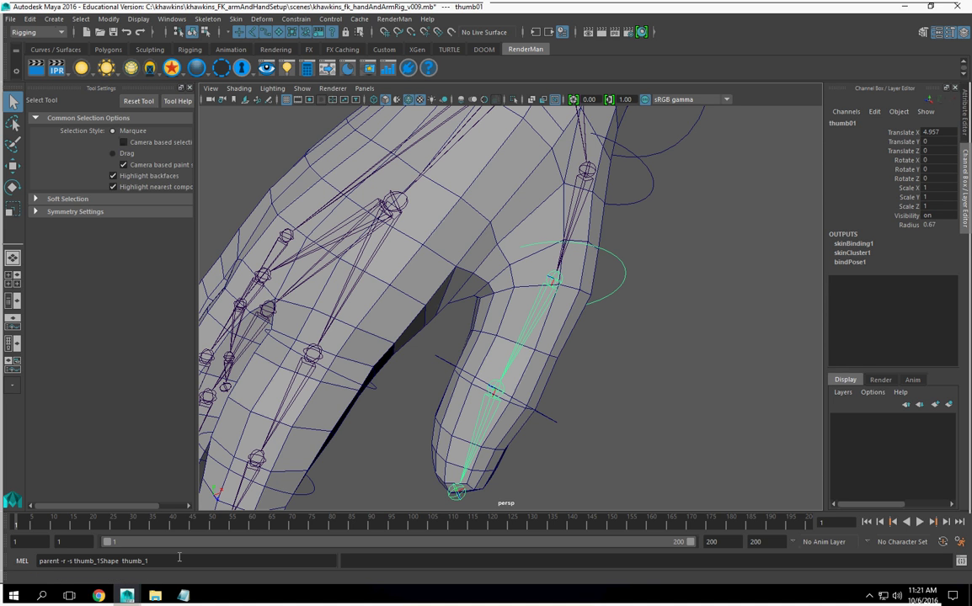
{"action": "key", "text": "Return"}
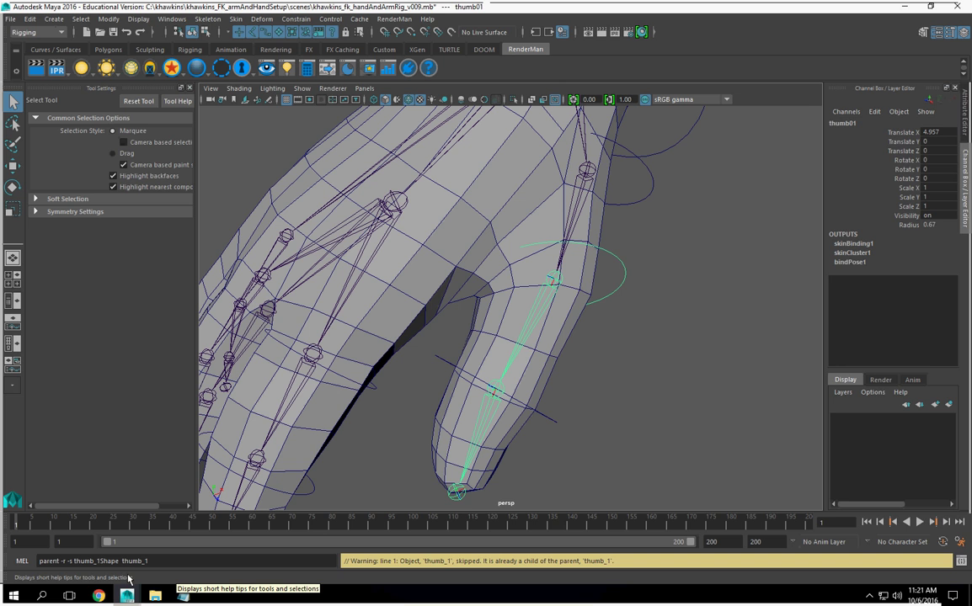
{"action": "left_click", "coordinate": [575, 386]}
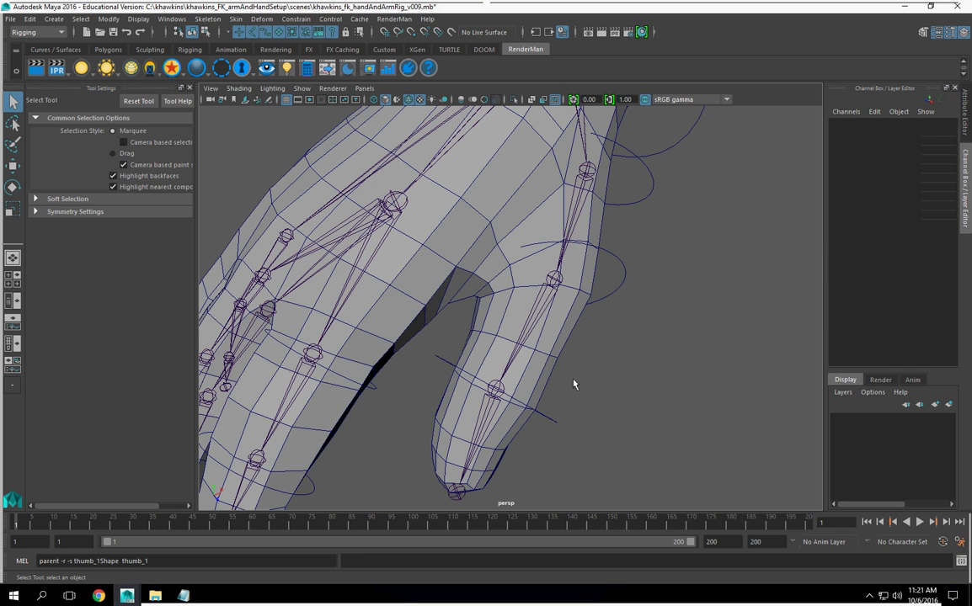
Step: Rename the control curve around the middle thumb joint to thumb_1Con
{"action": "left_click", "coordinate": [623, 277]}
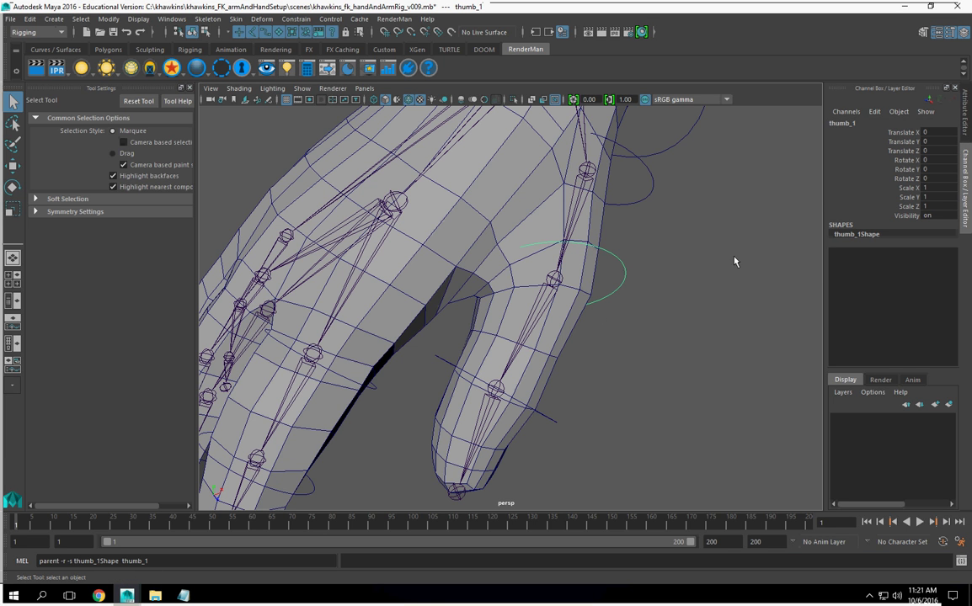
{"action": "double_click", "coordinate": [874, 123]}
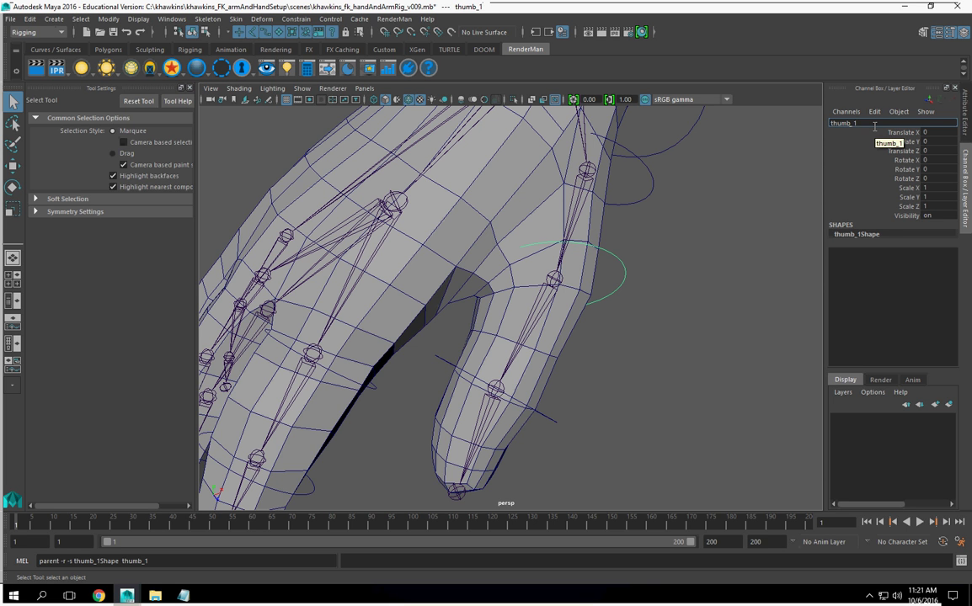
{"action": "key", "text": "Return"}
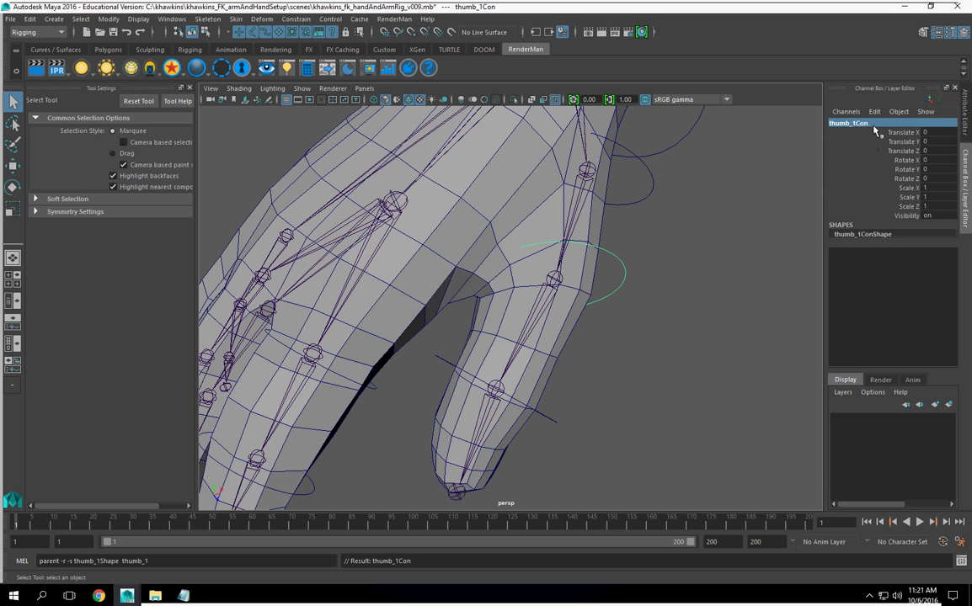
Step: Replace the shape name in the MEL parent command with thumb_1ConShape and run it with thumb_1 as the target
{"action": "double_click", "coordinate": [886, 235]}
{"action": "key", "text": "ctrl+c"}
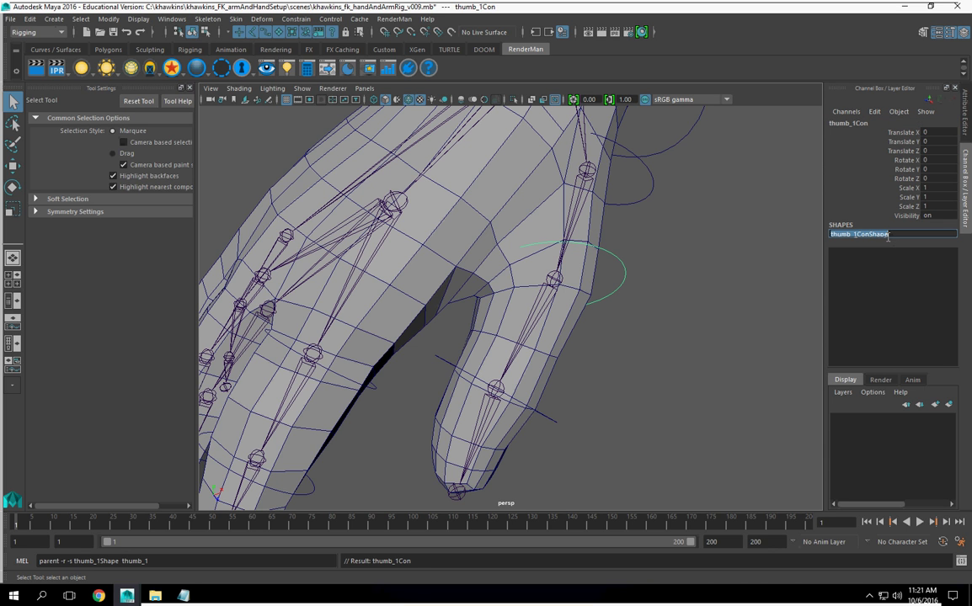
{"action": "left_click", "coordinate": [78, 562]}
{"action": "double_click", "coordinate": [116, 562]}
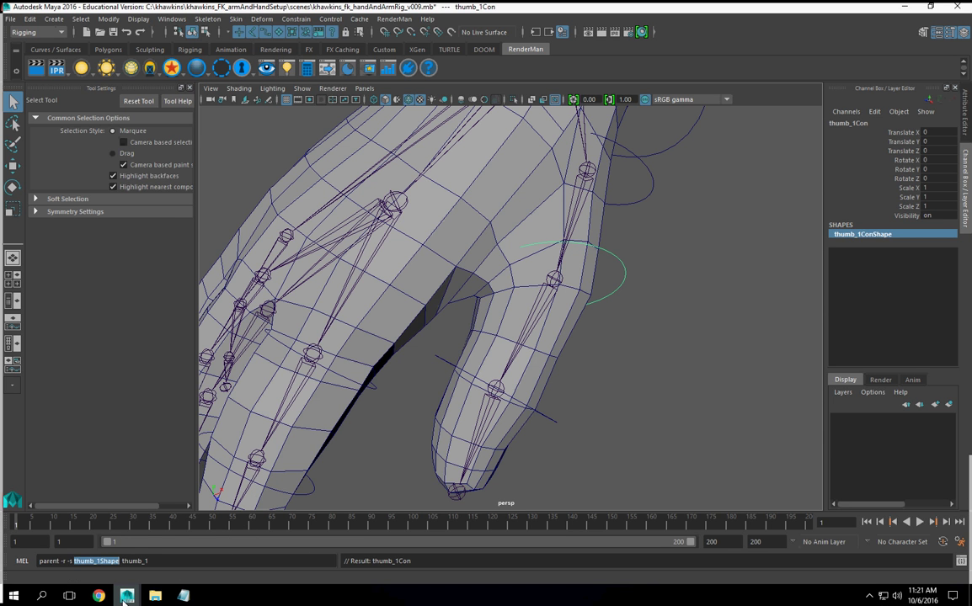
{"action": "key", "text": "ctrl+v"}
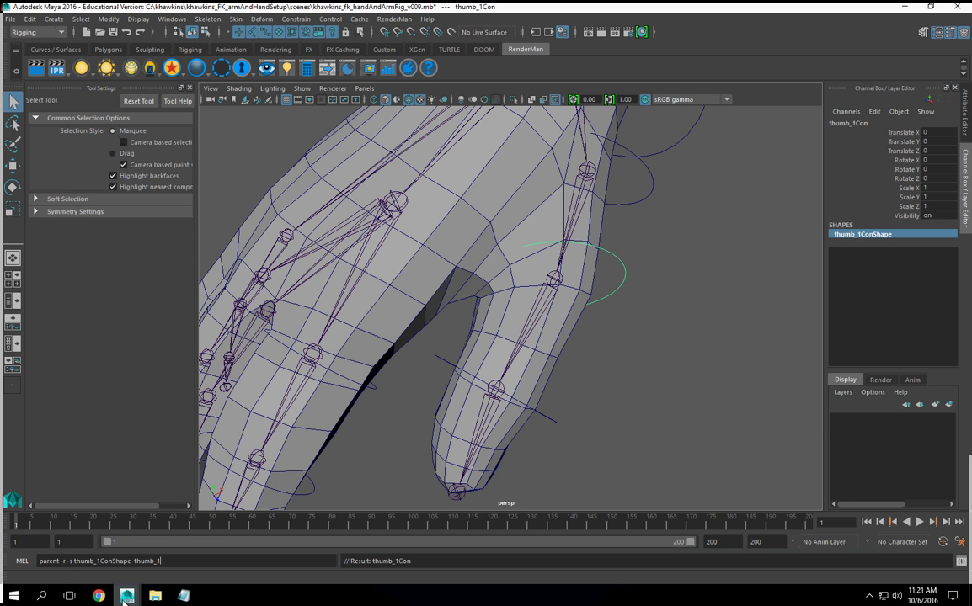
{"action": "key", "text": "Return"}
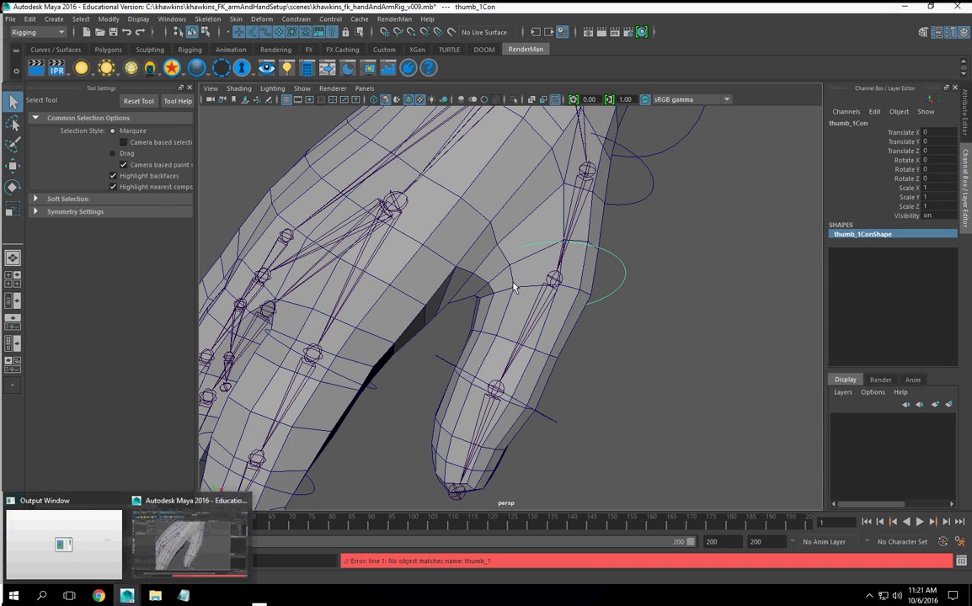
Step: Change the MEL parent command's target to the joint thumb01 and run parent -r -s thumb_1ConShape thumb01
{"action": "left_click", "coordinate": [557, 281]}
{"action": "double_click", "coordinate": [843, 123]}
{"action": "key", "text": "ctrl+c"}
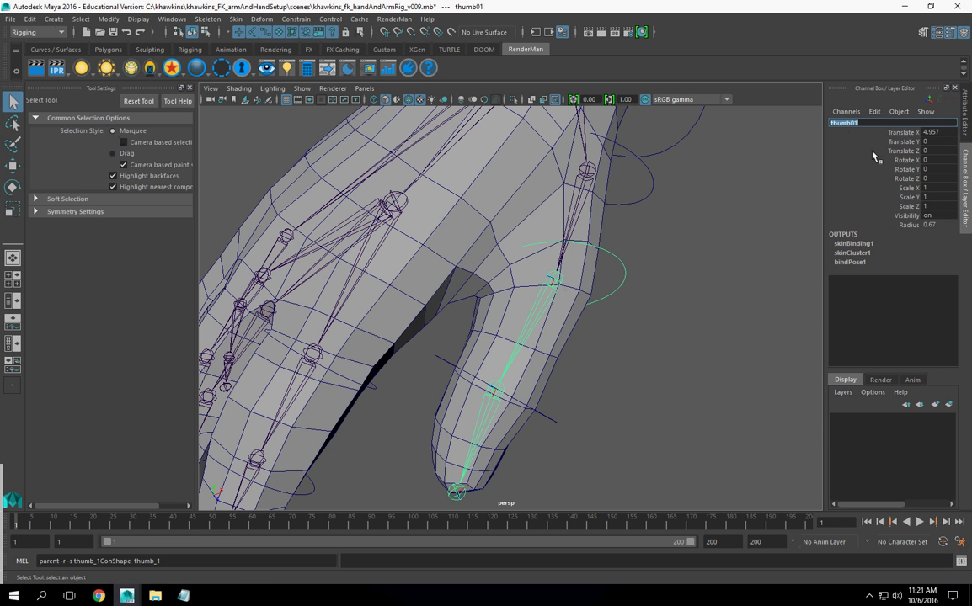
{"action": "double_click", "coordinate": [140, 561]}
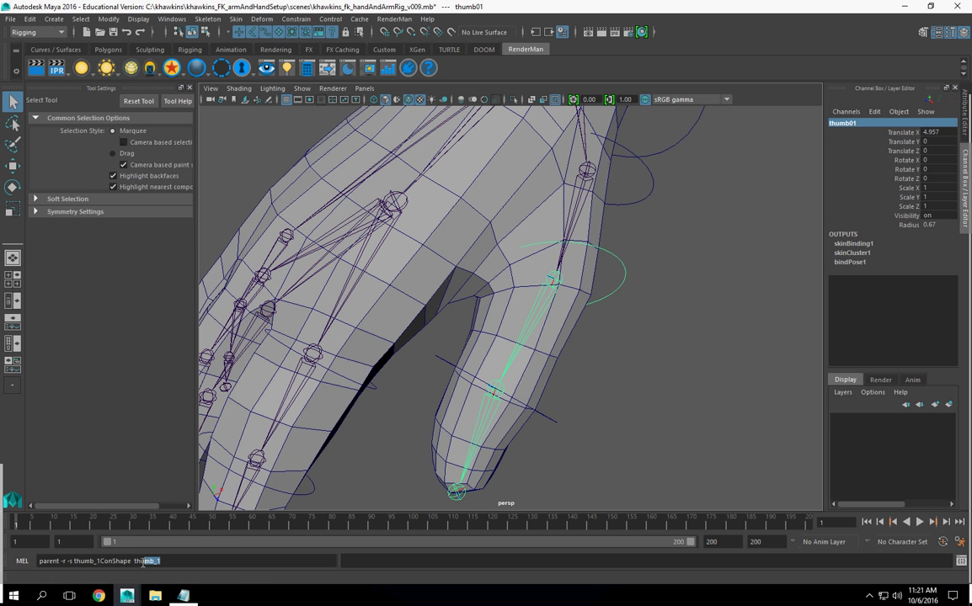
{"action": "key", "text": "ctrl+v"}
{"action": "key", "text": "Return"}
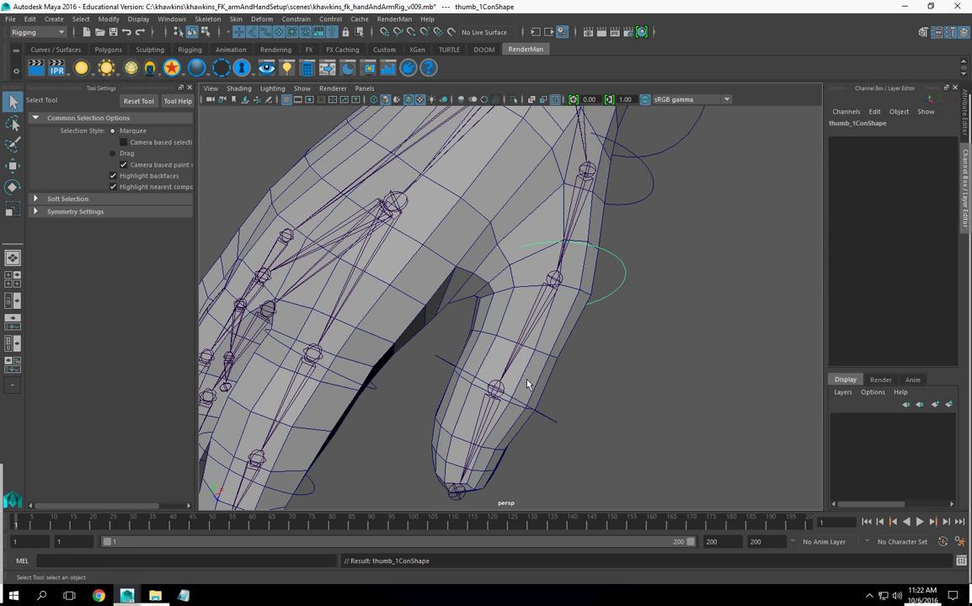
Step: Open the Hypergraph Hierarchy to check the nodes under the thumb joints
{"action": "key", "text": "space"}
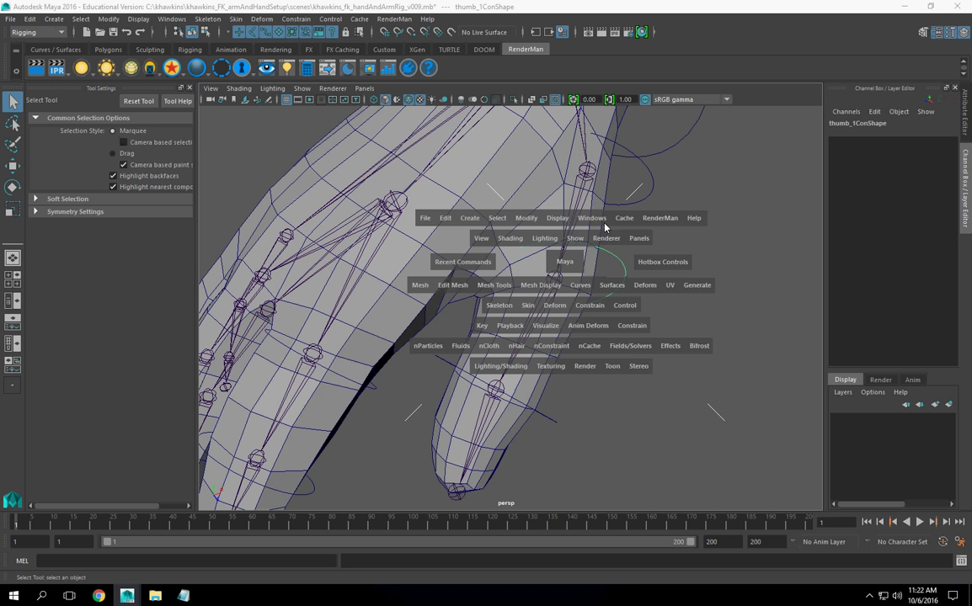
{"action": "left_click", "coordinate": [592, 217]}
{"action": "left_click", "coordinate": [666, 347]}
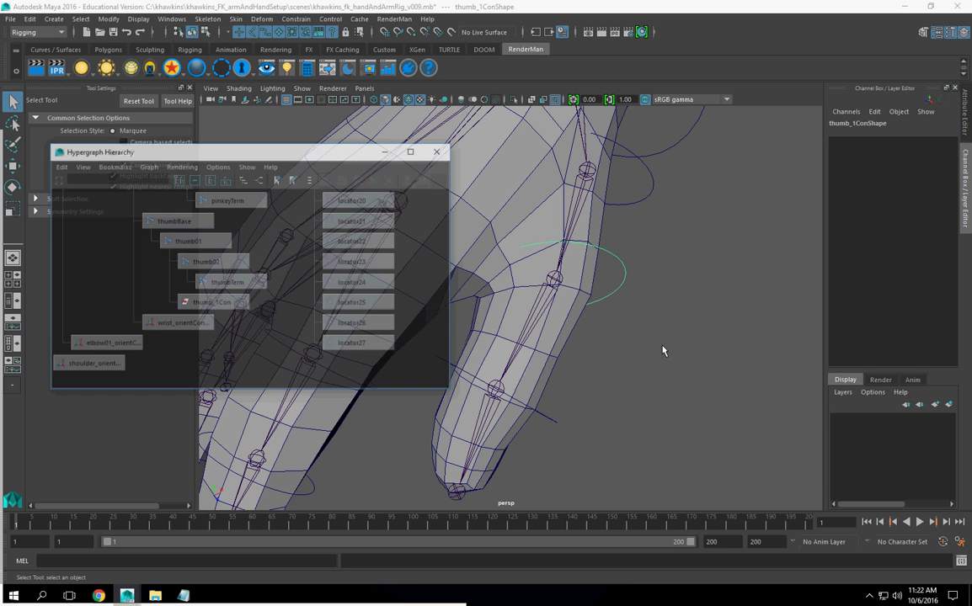
Step: Delete the leftover thumb_1Con node under thumb01 in the Hypergraph Hierarchy
{"action": "scroll", "coordinate": [239, 328], "scroll_direction": "down", "scroll_amount": 1}
{"action": "middle_click_drag", "start_coordinate": [735, 418], "coordinate": [741, 458], "text": "alt"}
{"action": "scroll", "coordinate": [263, 325], "scroll_direction": "down", "scroll_amount": 1}
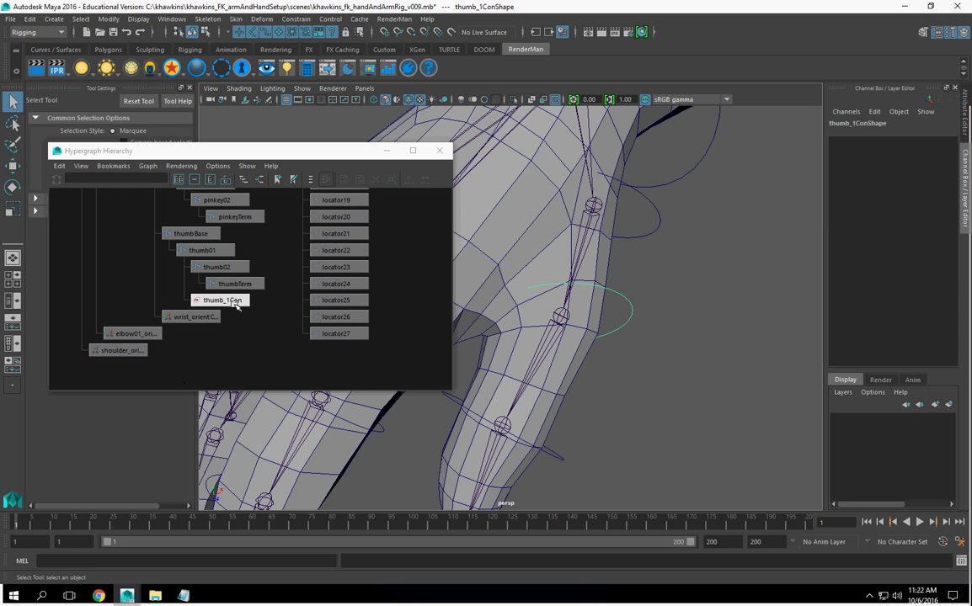
{"action": "left_click", "coordinate": [234, 304]}
{"action": "scroll", "coordinate": [567, 334], "scroll_direction": "down", "scroll_amount": 3}
{"action": "scroll", "coordinate": [567, 333], "scroll_direction": "down", "scroll_amount": 2}
{"action": "scroll", "coordinate": [258, 299], "scroll_direction": "down", "scroll_amount": 2}
{"action": "middle_click_drag", "start_coordinate": [258, 299], "coordinate": [249, 346], "text": "alt"}
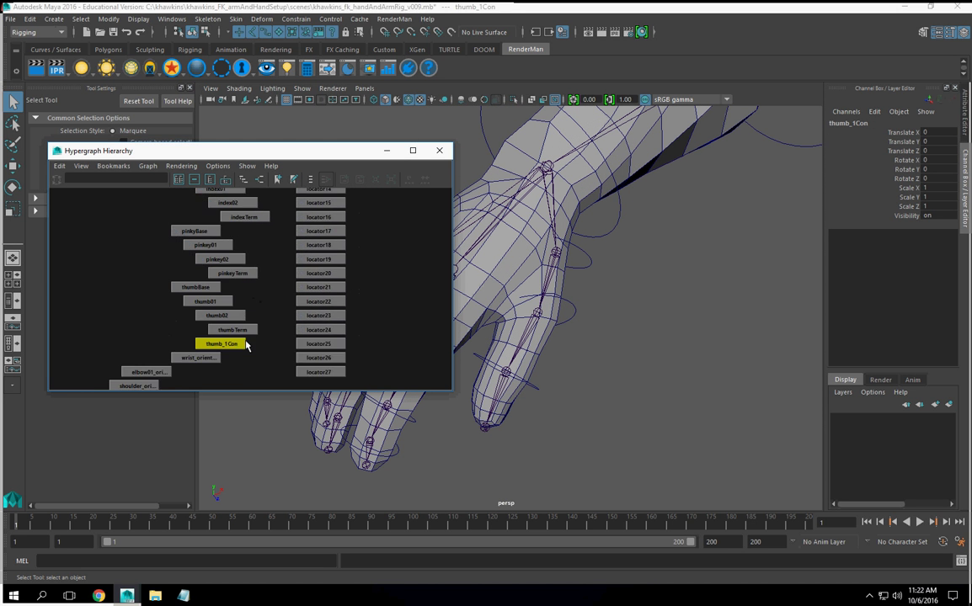
{"action": "mouse_move", "coordinate": [250, 262]}
{"action": "middle_mouse_down", "text": "alt"}
{"action": "mouse_move", "coordinate": [248, 334]}
{"action": "mouse_move", "coordinate": [253, 242]}
{"action": "middle_mouse_up", "text": "alt"}
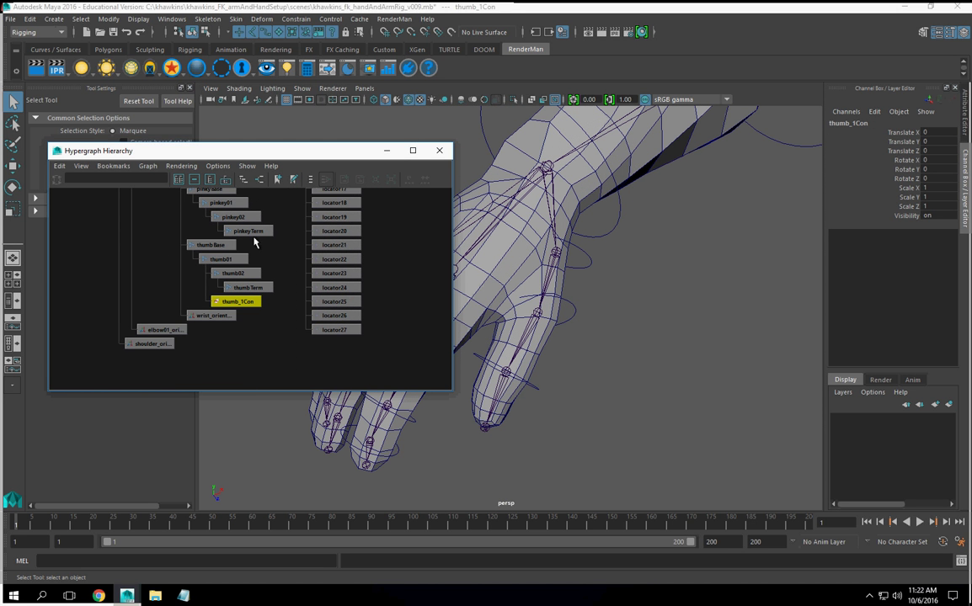
{"action": "key", "text": "Delete"}
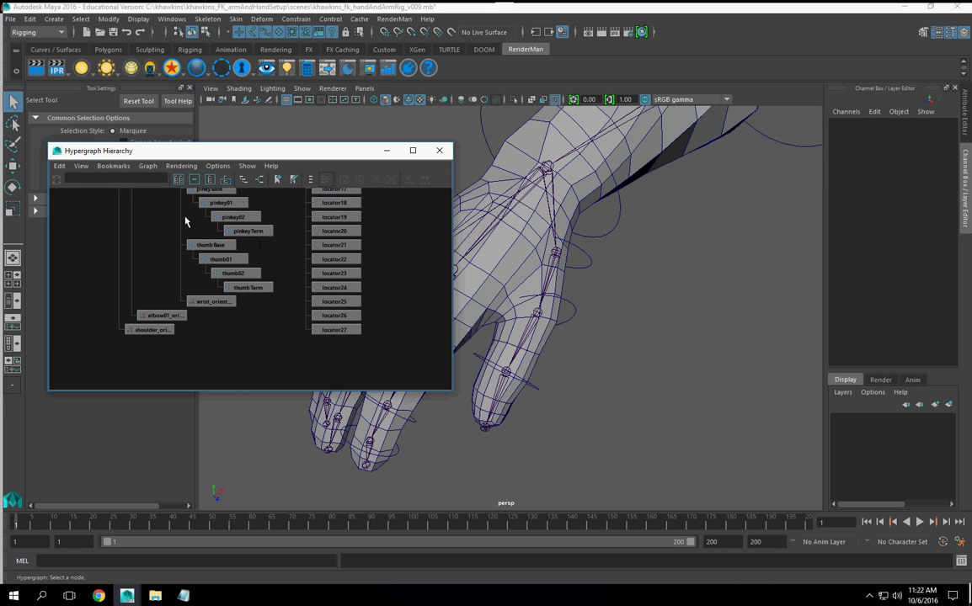
Step: Put away the Hypergraph Hierarchy and test-rotate the thumb01 joint with the Rotate tool, undoing the rotation
{"action": "left_click", "coordinate": [220, 258]}
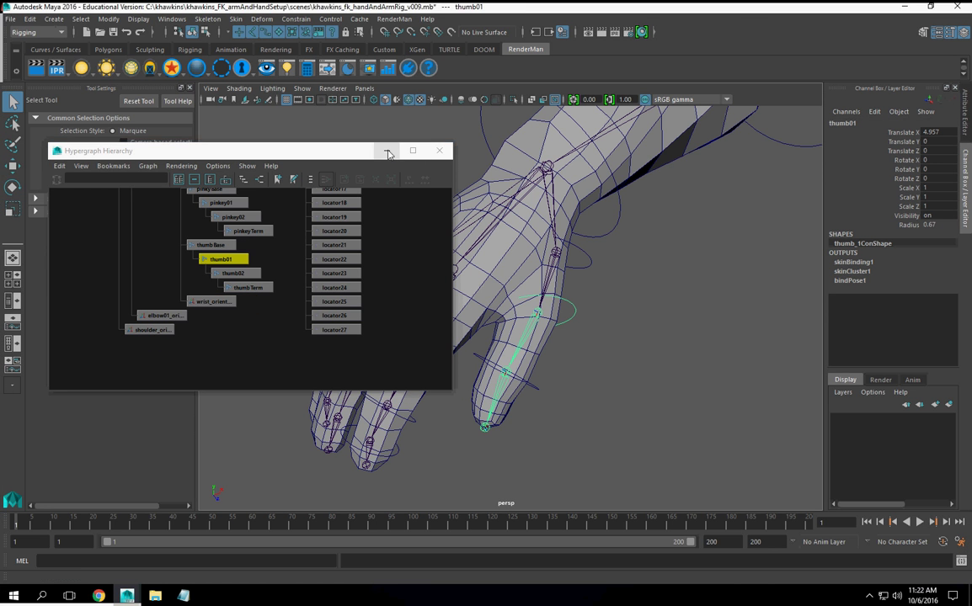
{"action": "left_click", "coordinate": [438, 150]}
{"action": "scroll", "coordinate": [454, 261], "scroll_direction": "up", "scroll_amount": 2}
{"action": "left_click", "coordinate": [12, 187]}
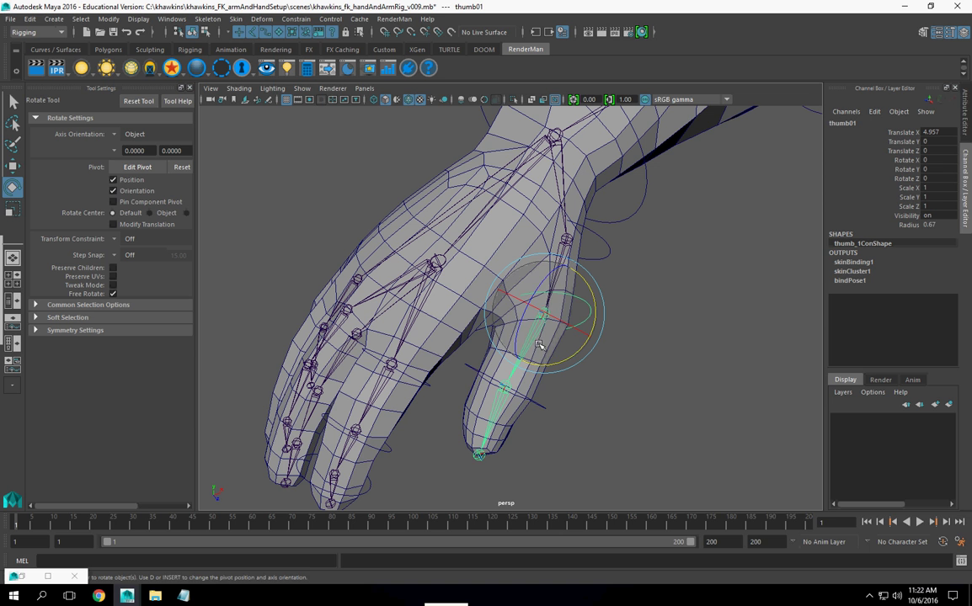
{"action": "left_click_drag", "start_coordinate": [574, 360], "coordinate": [582, 397]}
{"action": "key", "text": "ctrl+z"}
{"action": "key", "text": "ctrl+z"}
Step: Test-rotate the thumbBase joint by about -62 degrees in Y and undo the rotation
{"action": "left_click", "coordinate": [631, 180]}
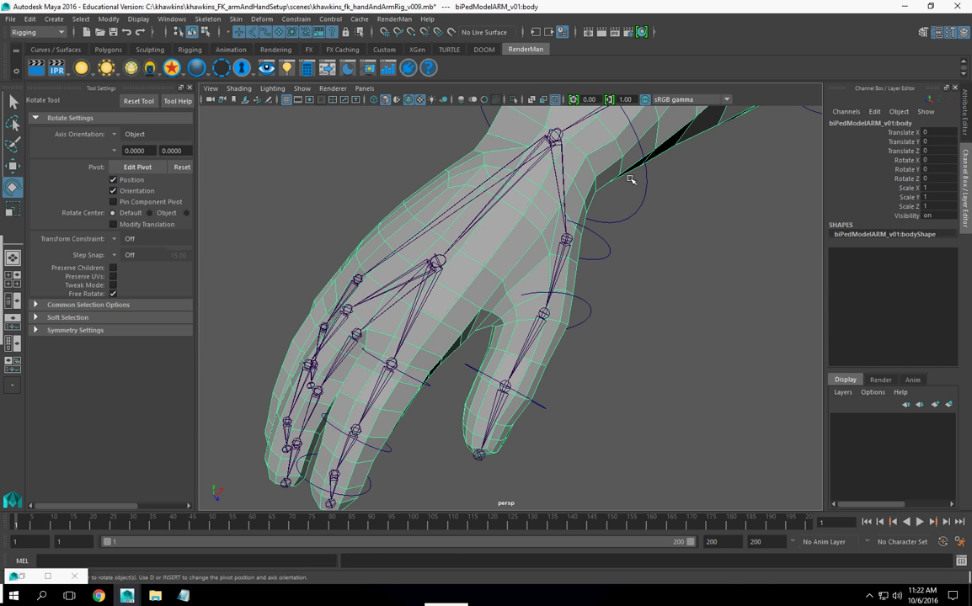
{"action": "left_click_drag", "start_coordinate": [576, 313], "coordinate": [567, 338], "text": "alt"}
{"action": "left_click", "coordinate": [547, 261]}
{"action": "key", "text": "ctrl+z"}
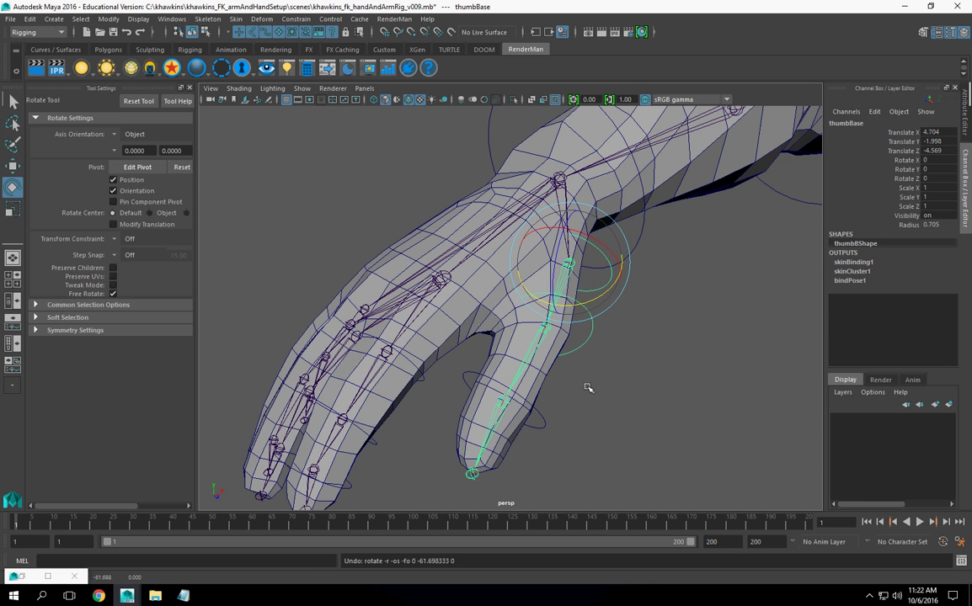
Step: Try hiding the arm body mesh, undo it, and show all hidden objects in the scene
{"action": "left_click", "coordinate": [547, 361]}
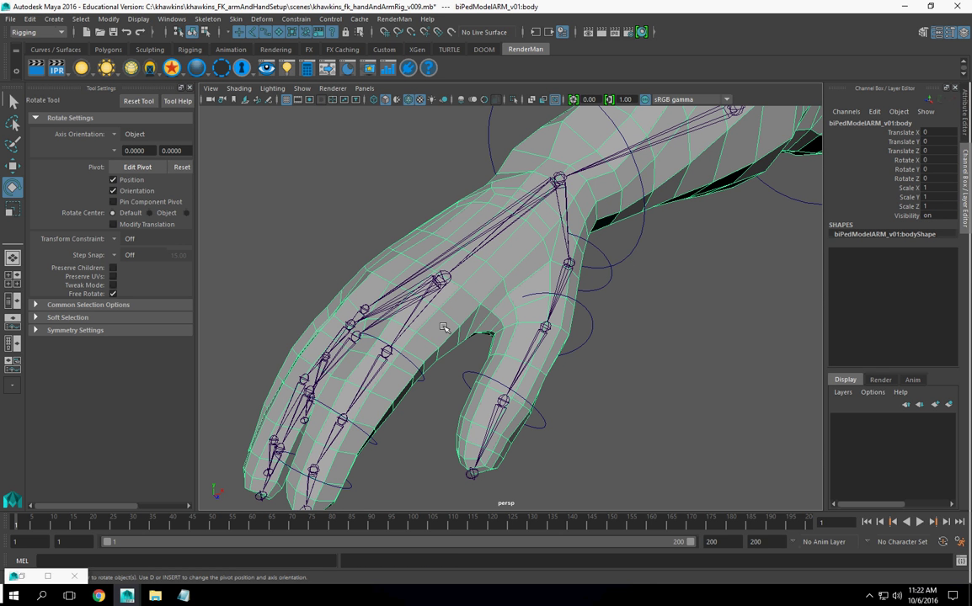
{"action": "key", "text": "ctrl+h"}
{"action": "key", "text": "ctrl+z"}
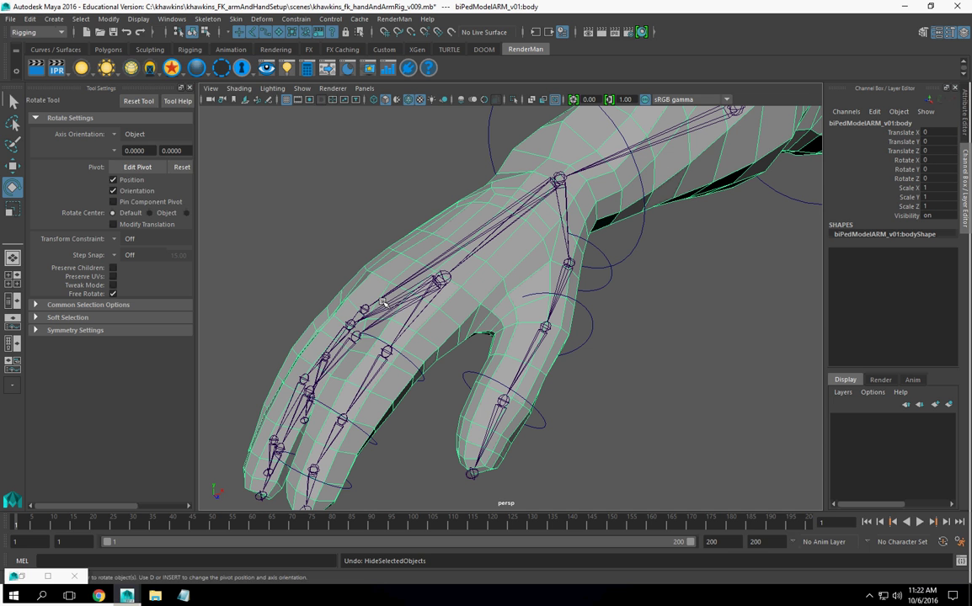
{"action": "left_click", "coordinate": [136, 19]}
{"action": "mouse_move", "coordinate": [167, 101]}
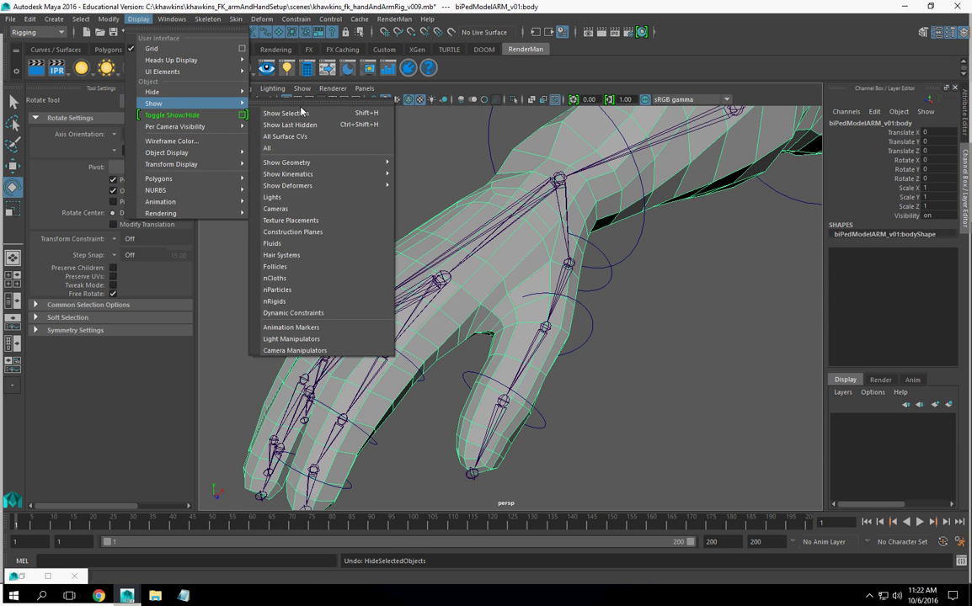
{"action": "left_click", "coordinate": [301, 148]}
Step: Test-rotate the thumb01 joint by about -49 degrees in Y and undo the rotation
{"action": "left_click", "coordinate": [579, 343]}
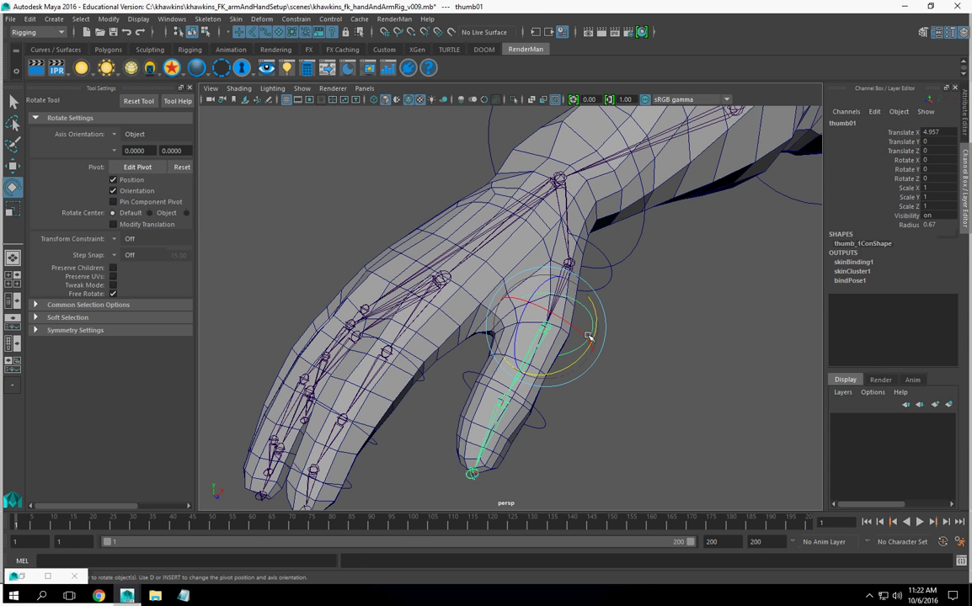
{"action": "left_click_drag", "start_coordinate": [575, 348], "coordinate": [601, 374]}
{"action": "key", "text": "ctrl+z"}
{"action": "key", "text": "ctrl+z"}
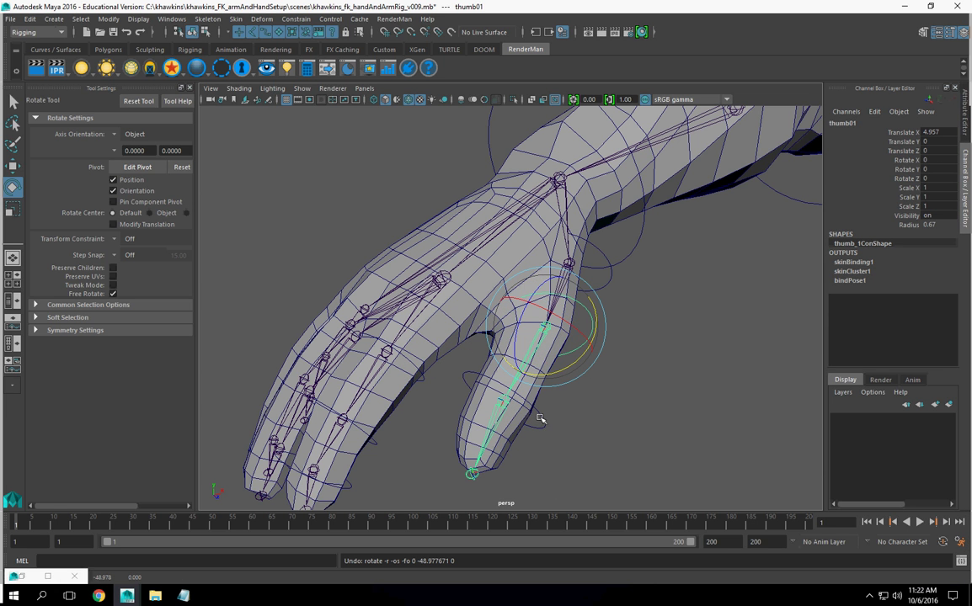
Step: Examine the skinCluster1 and skinBinding1 outputs of thumb01 and the nodes of the body mesh
{"action": "left_click", "coordinate": [869, 272]}
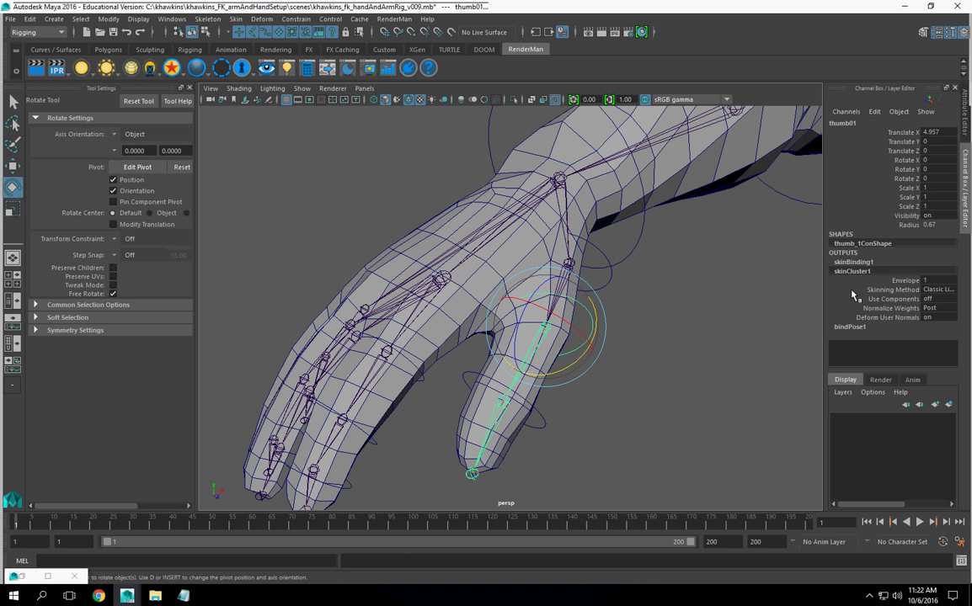
{"action": "left_click", "coordinate": [857, 262]}
{"action": "left_click", "coordinate": [858, 272]}
{"action": "left_click", "coordinate": [726, 178]}
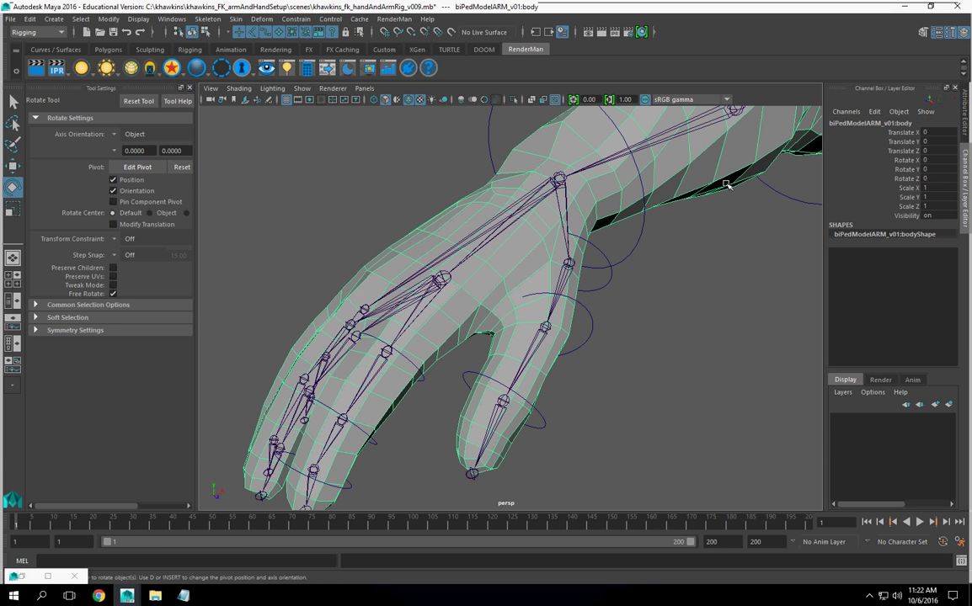
Step: Unload and reload the biPedModelARM_v01.mb reference in the Reference Editor, continuing past the student version notice
{"action": "left_click", "coordinate": [10, 18]}
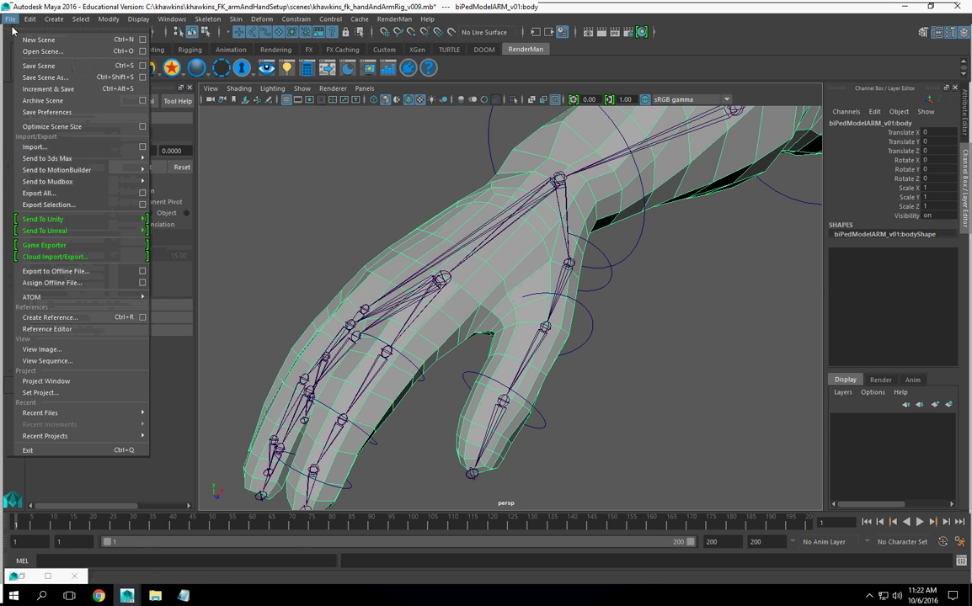
{"action": "left_click", "coordinate": [101, 328]}
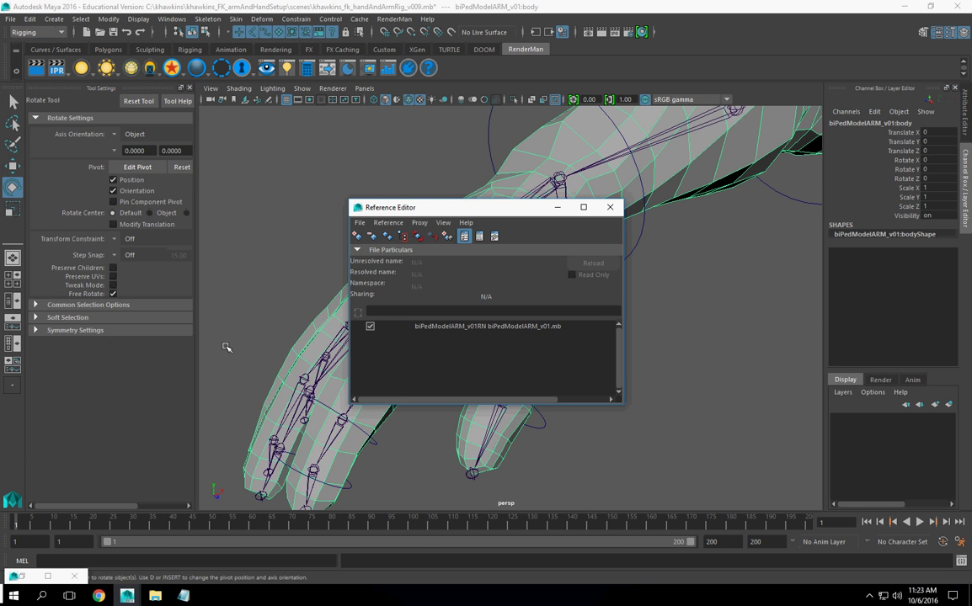
{"action": "left_click", "coordinate": [369, 326]}
{"action": "left_click", "coordinate": [369, 326]}
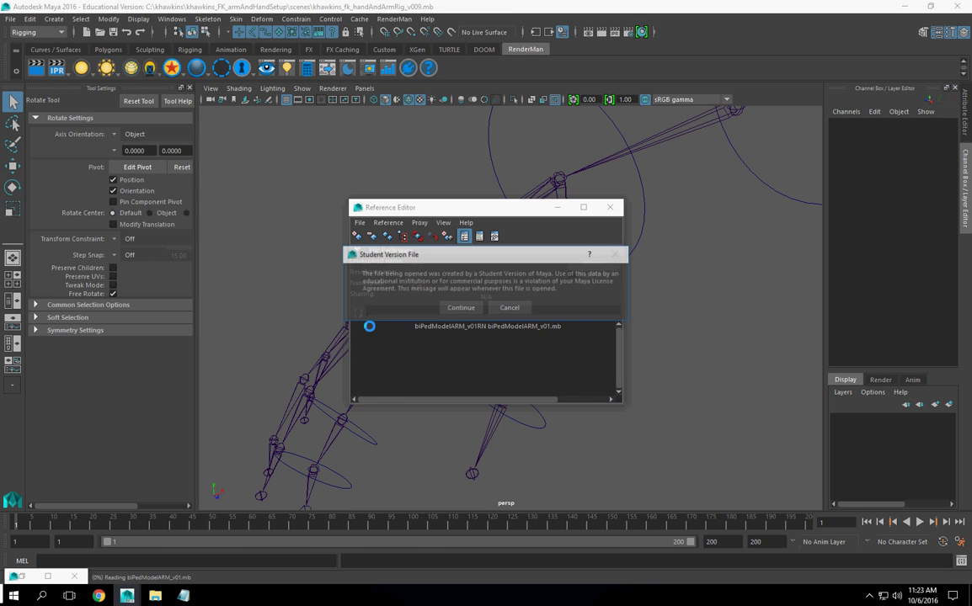
{"action": "left_click", "coordinate": [460, 308]}
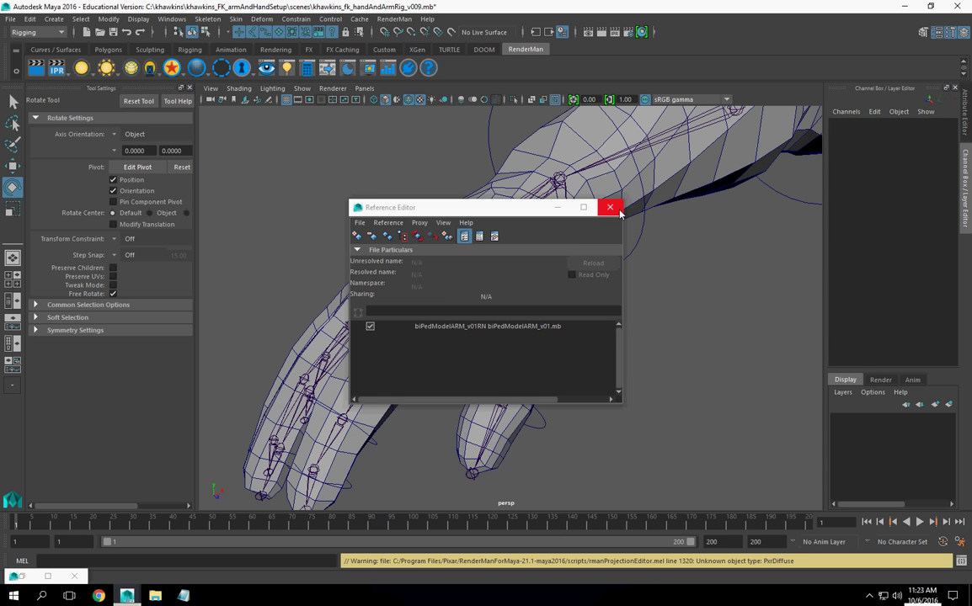
{"action": "left_click", "coordinate": [612, 209]}
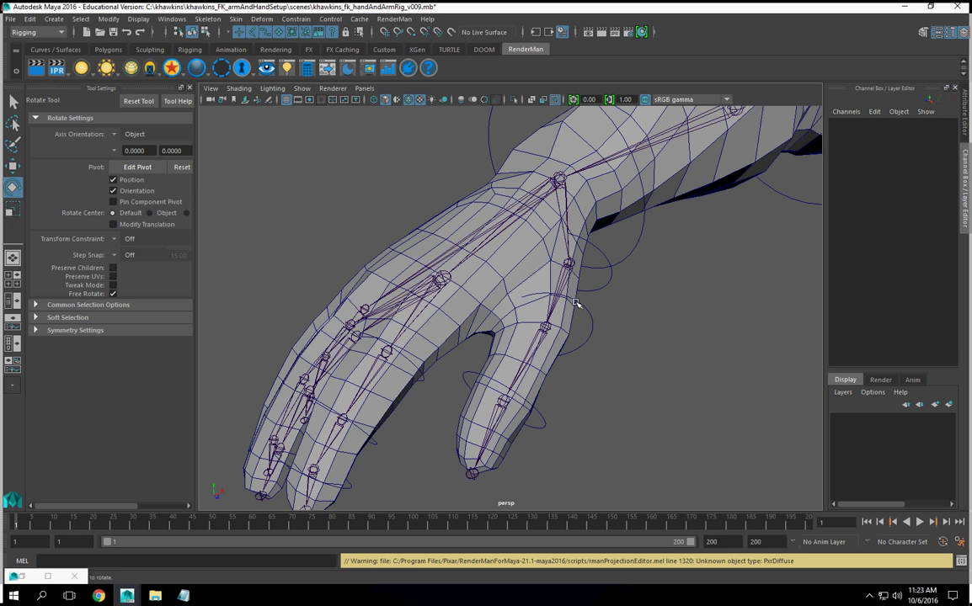
Step: Test how the reloaded mesh follows thumb01 by rotating the joint about -10 degrees in Y, and undo the rotation
{"action": "left_click", "coordinate": [586, 311]}
{"action": "mouse_move", "coordinate": [573, 368]}
{"action": "left_mouse_down"}
{"action": "mouse_move", "coordinate": [548, 373]}
{"action": "mouse_move", "coordinate": [606, 370]}
{"action": "mouse_move", "coordinate": [641, 349]}
{"action": "mouse_move", "coordinate": [589, 353]}
{"action": "mouse_move", "coordinate": [571, 380]}
{"action": "left_mouse_up"}
{"action": "key", "text": "ctrl+z"}
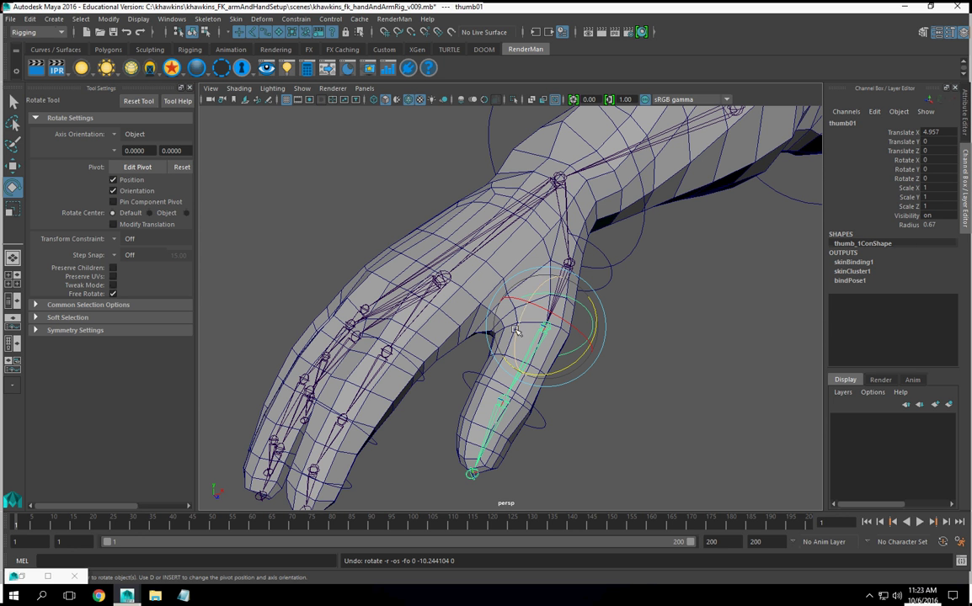
Step: Parent the thumbTerm control curve around the last thumb knuckle to the joint thumb02
{"action": "scroll", "coordinate": [573, 348], "scroll_direction": "down", "scroll_amount": 5}
{"action": "scroll", "coordinate": [573, 348], "scroll_direction": "up", "scroll_amount": 8}
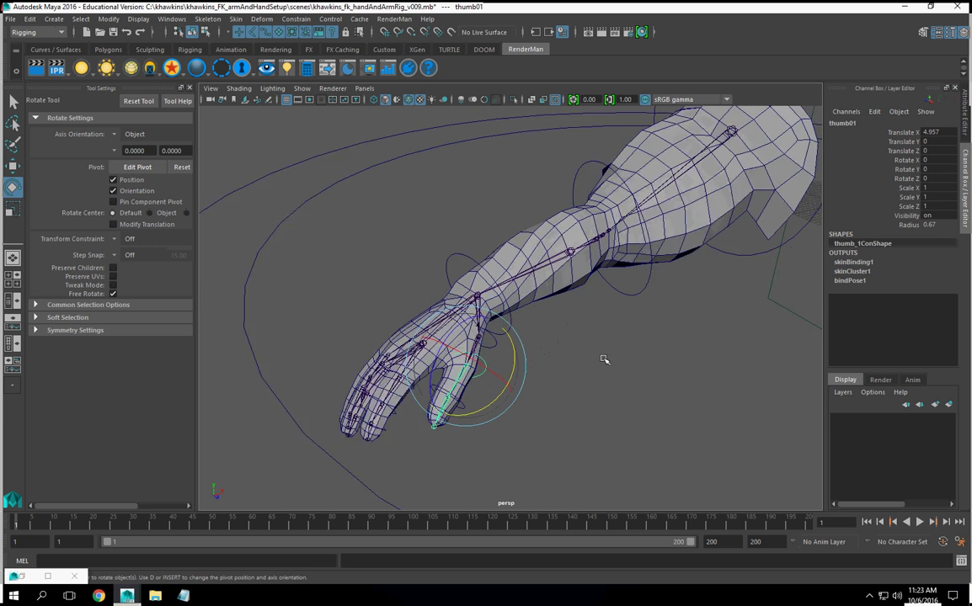
{"action": "left_click", "coordinate": [466, 334]}
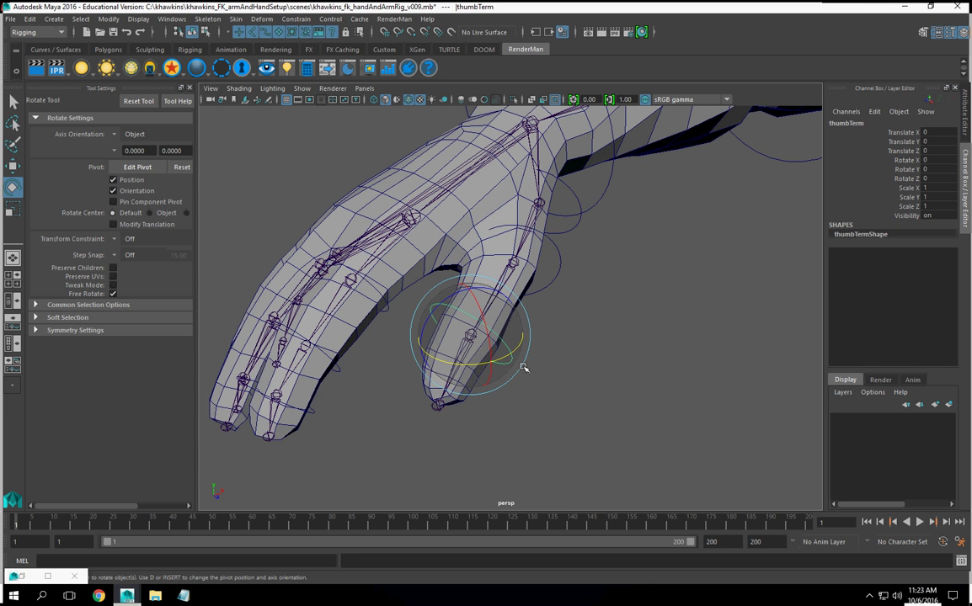
{"action": "scroll", "coordinate": [543, 343], "scroll_direction": "up", "scroll_amount": 2}
{"action": "scroll", "coordinate": [570, 380], "scroll_direction": "down", "scroll_amount": 2}
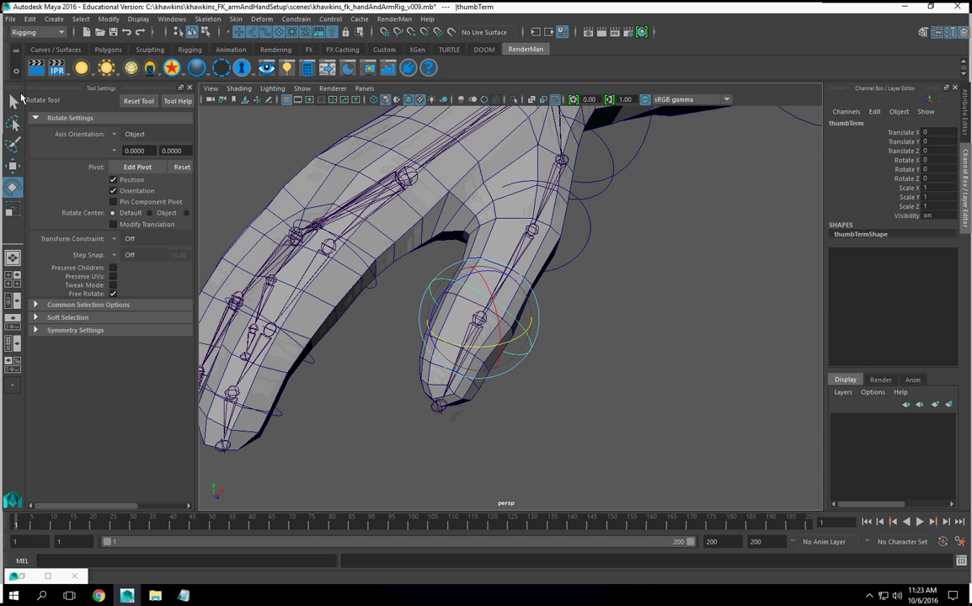
{"action": "key", "text": "q"}
{"action": "scroll", "coordinate": [544, 408], "scroll_direction": "up", "scroll_amount": 3}
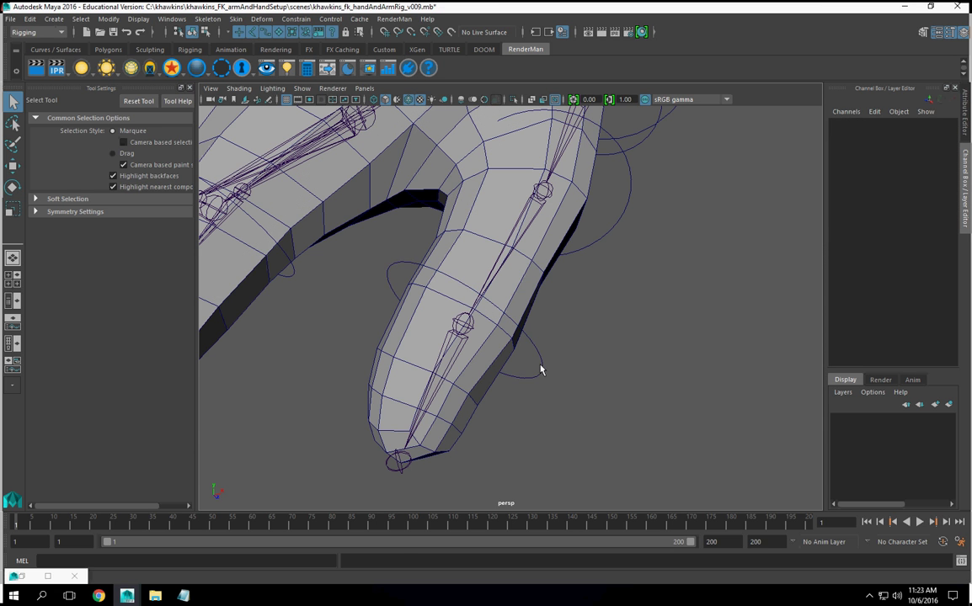
{"action": "left_click", "coordinate": [462, 323]}
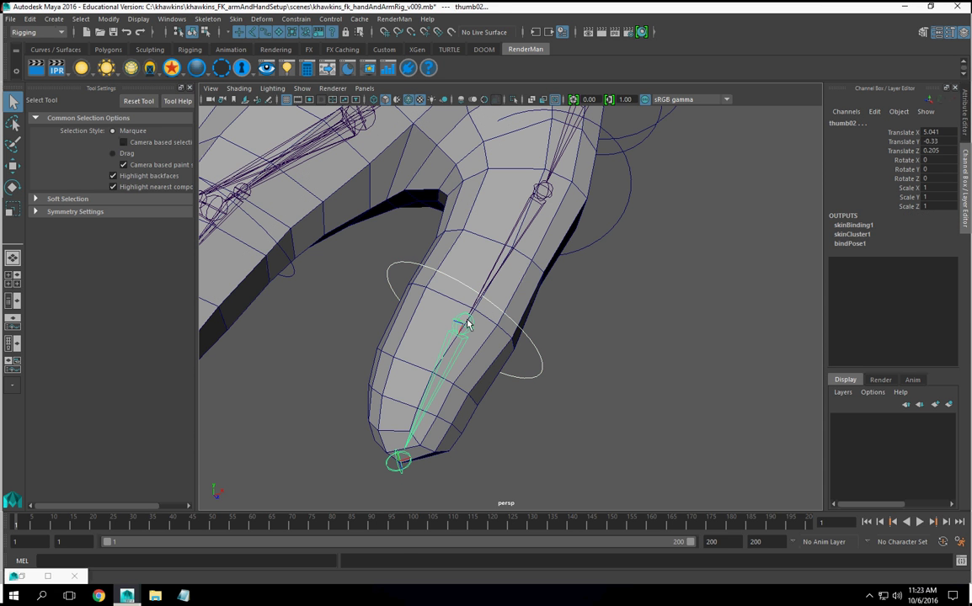
{"action": "key", "text": "p"}
{"action": "scroll", "coordinate": [562, 302], "scroll_direction": "down", "scroll_amount": 3}
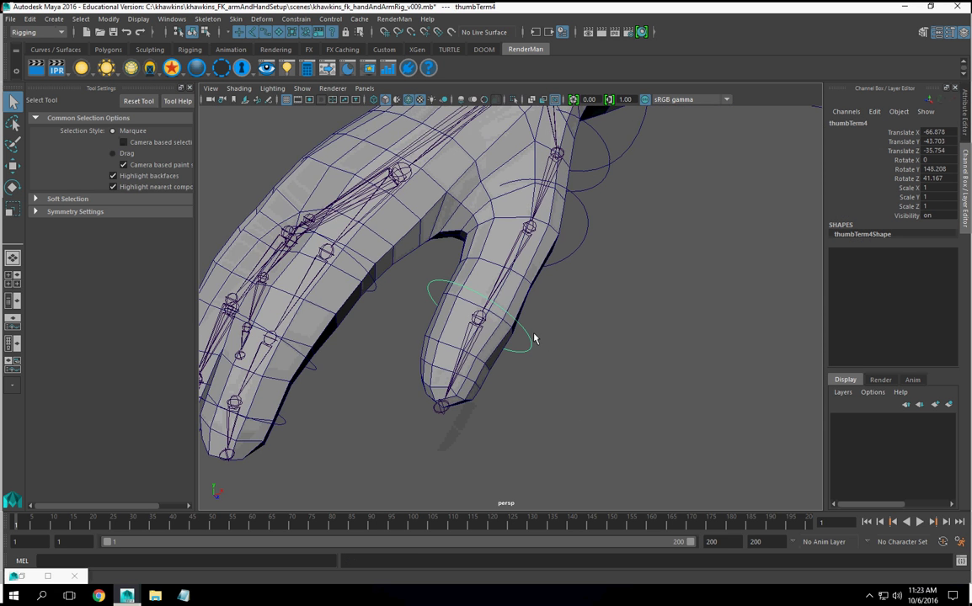
Step: Freeze the transformations of the control curve parented under thumb02
{"action": "left_click", "coordinate": [528, 287]}
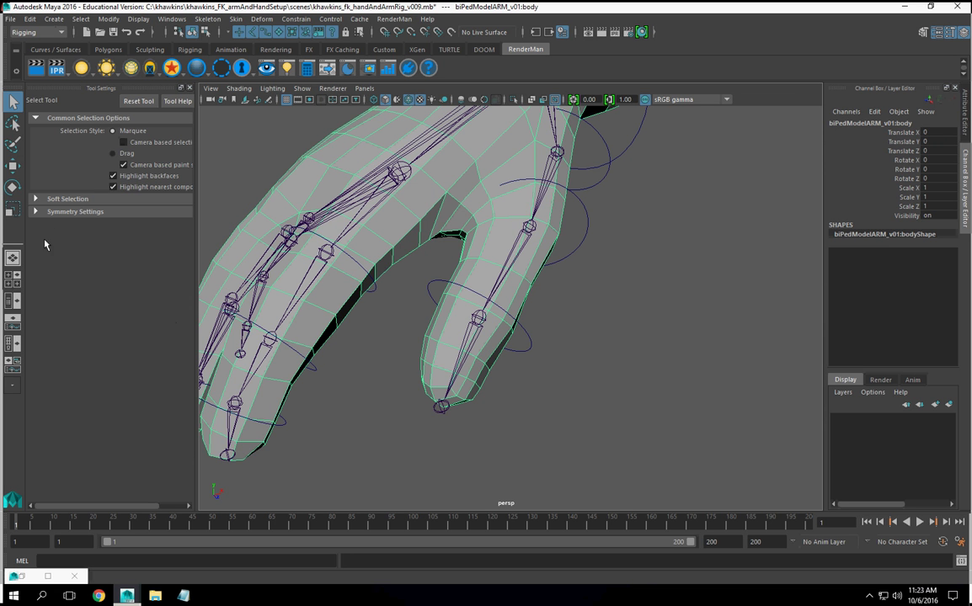
{"action": "right_click_drag", "start_coordinate": [720, 329], "coordinate": [553, 329], "text": "alt"}
{"action": "left_click_drag", "start_coordinate": [553, 329], "coordinate": [549, 310], "text": "alt"}
{"action": "right_click_drag", "start_coordinate": [549, 310], "coordinate": [532, 436], "text": "alt"}
{"action": "left_click", "coordinate": [532, 439]}
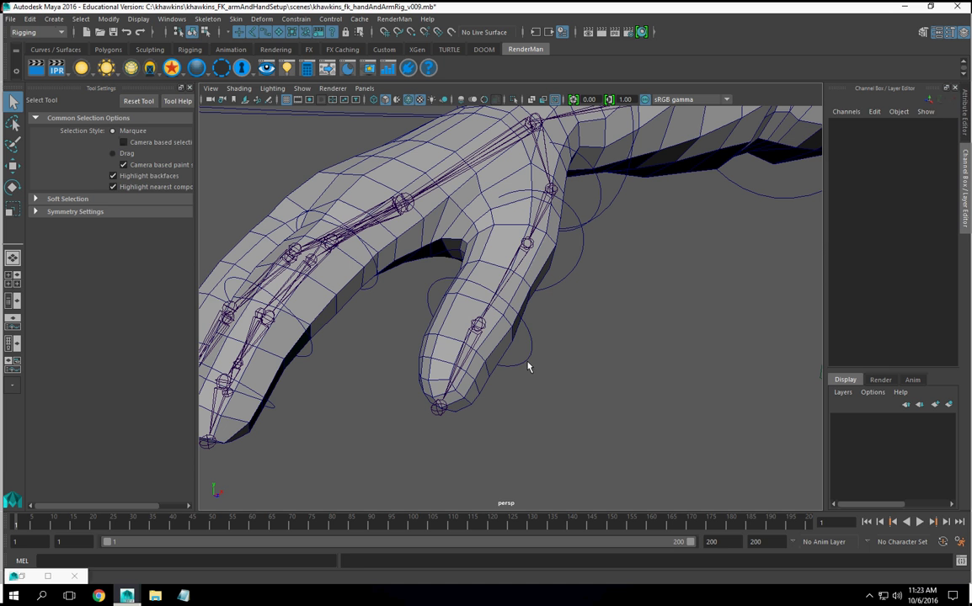
{"action": "left_click", "coordinate": [528, 367]}
{"action": "left_click", "coordinate": [109, 18]}
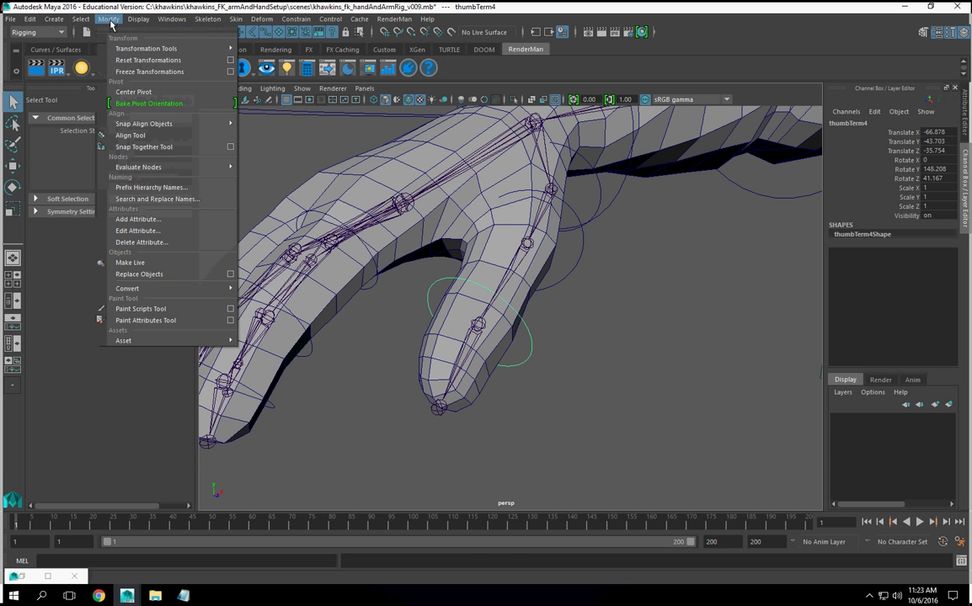
{"action": "left_click", "coordinate": [138, 71]}
{"action": "left_click_drag", "start_coordinate": [417, 341], "coordinate": [353, 288], "text": "alt"}
{"action": "left_click", "coordinate": [519, 441]}
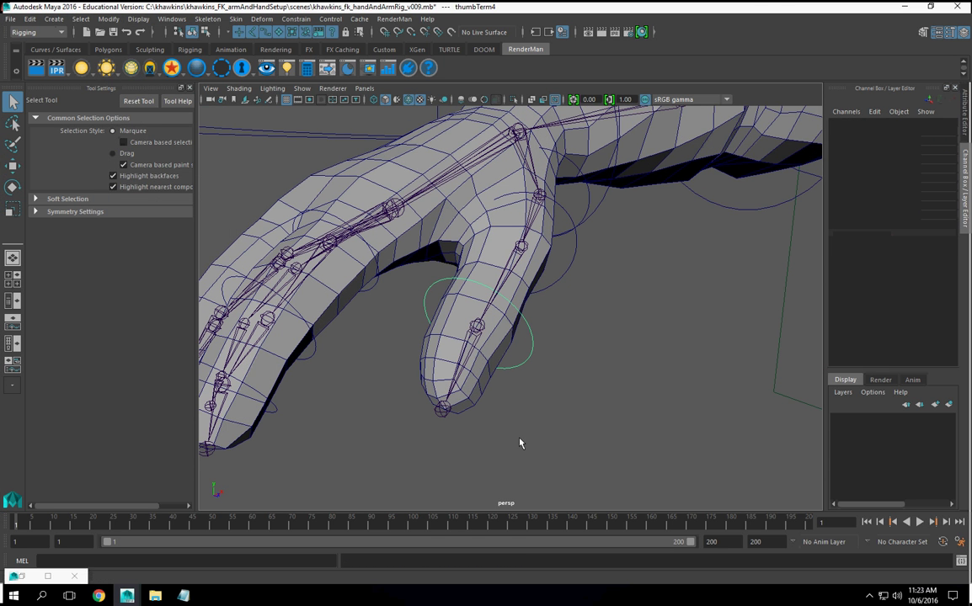
Step: Parent the curve shape around the last thumb knuckle to its joint with the MEL command parent -r -s thumbTerm4Shape thumb02
{"action": "left_click", "coordinate": [477, 328]}
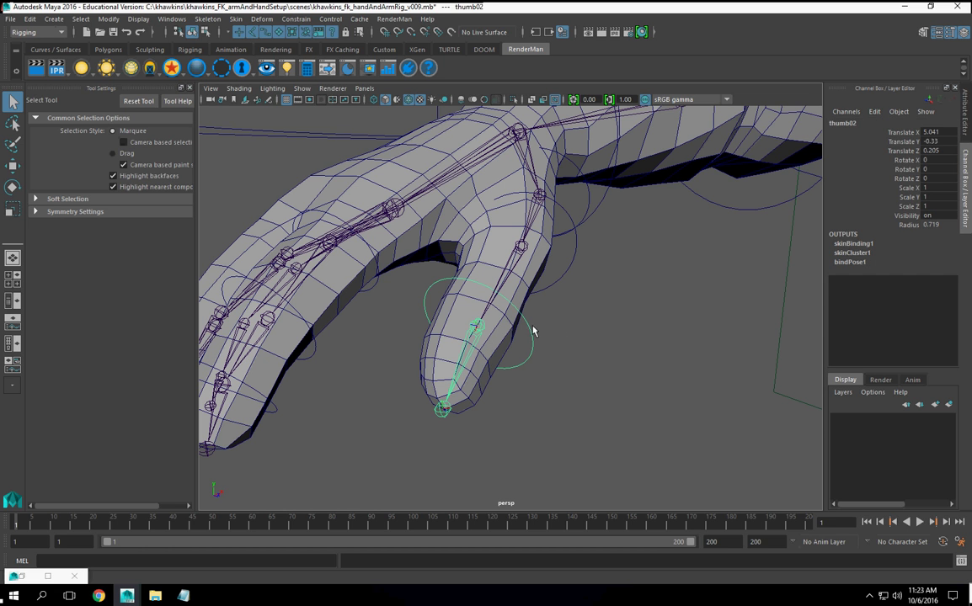
{"action": "left_click", "coordinate": [618, 336]}
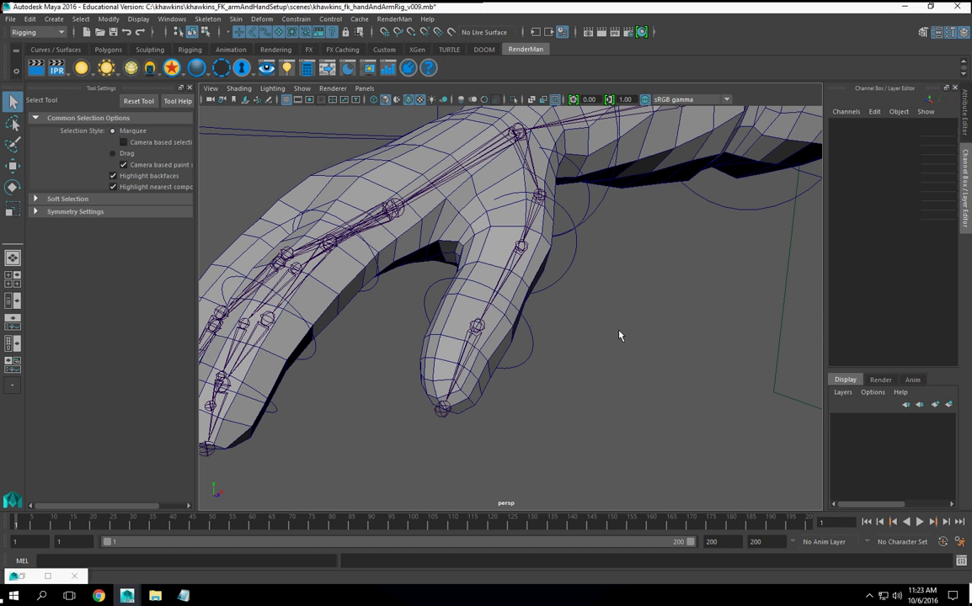
{"action": "left_click", "coordinate": [522, 369]}
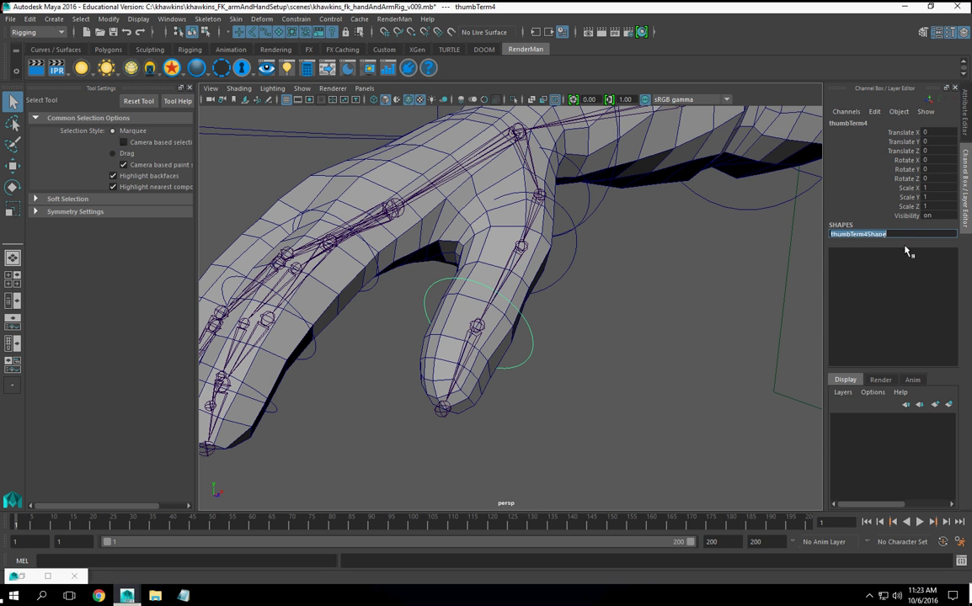
{"action": "left_click", "coordinate": [79, 563]}
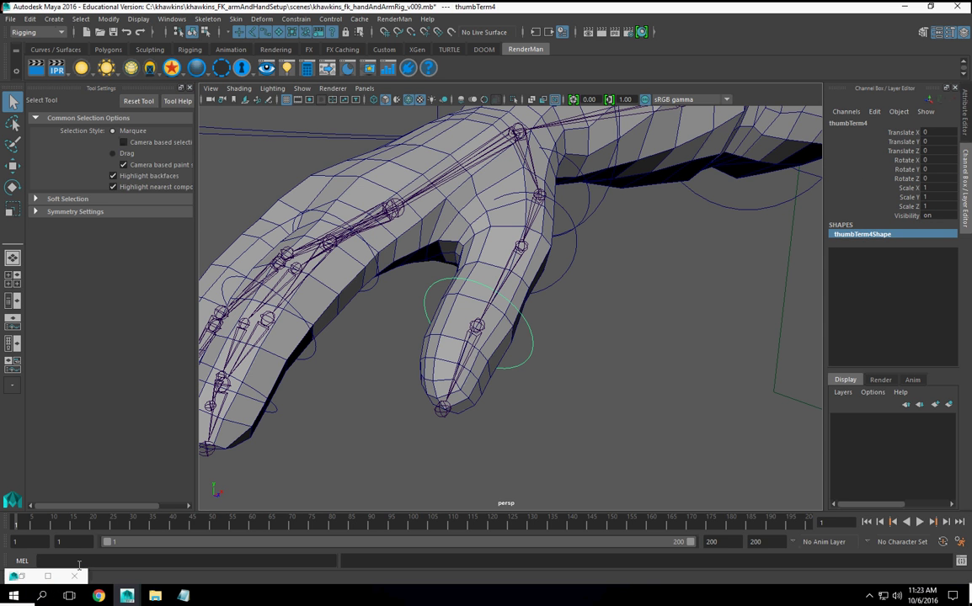
{"action": "type", "text": "paren"}
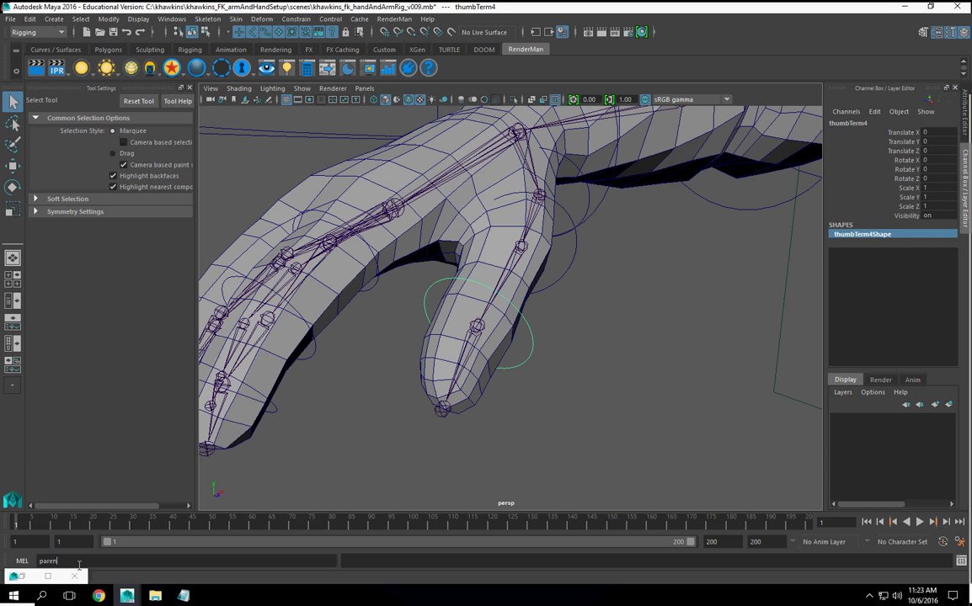
{"action": "type", "text": "t -r "}
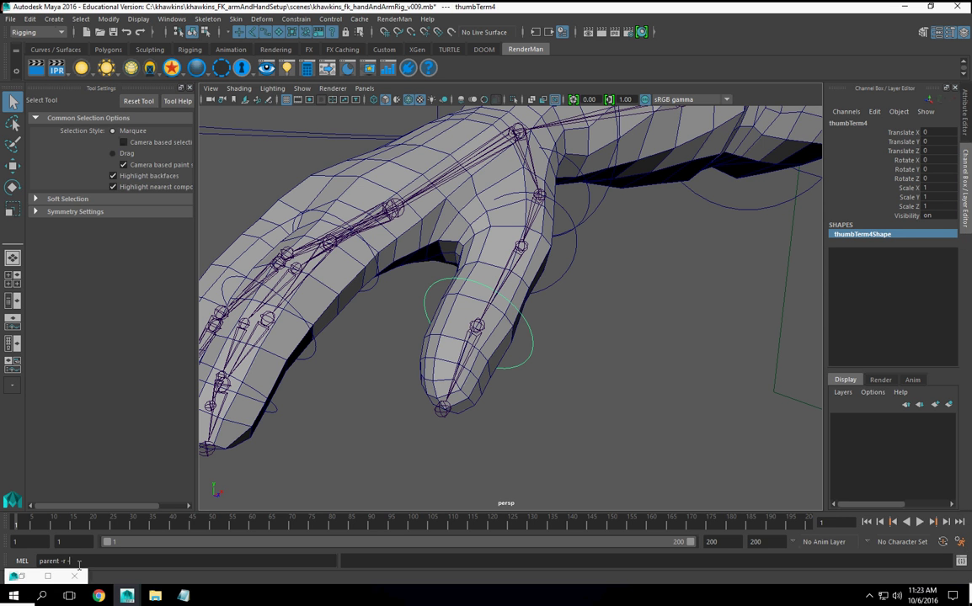
{"action": "type", "text": "-s"}
{"action": "type", "text": "thumbTerm4Shape"}
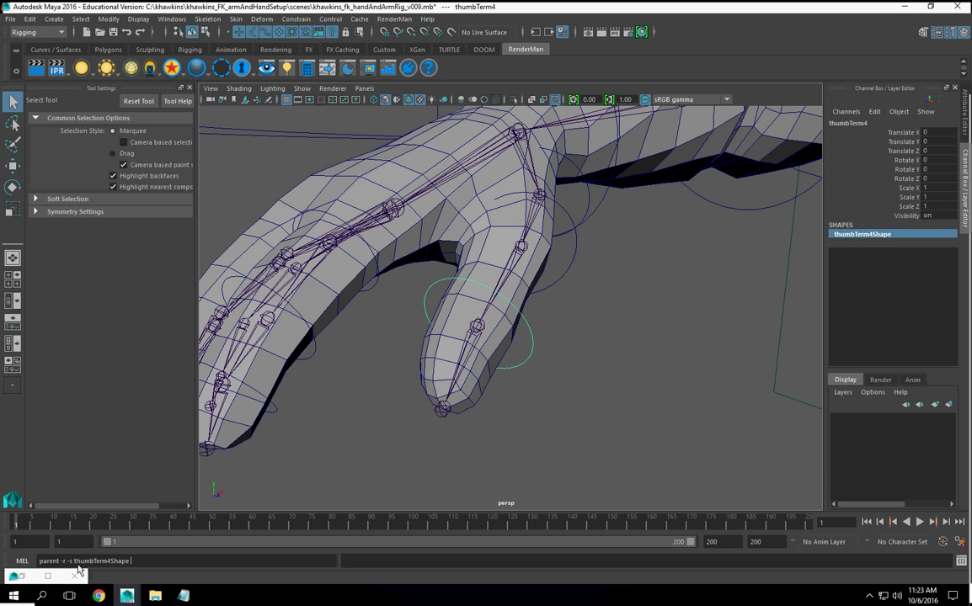
{"action": "left_click", "coordinate": [476, 328]}
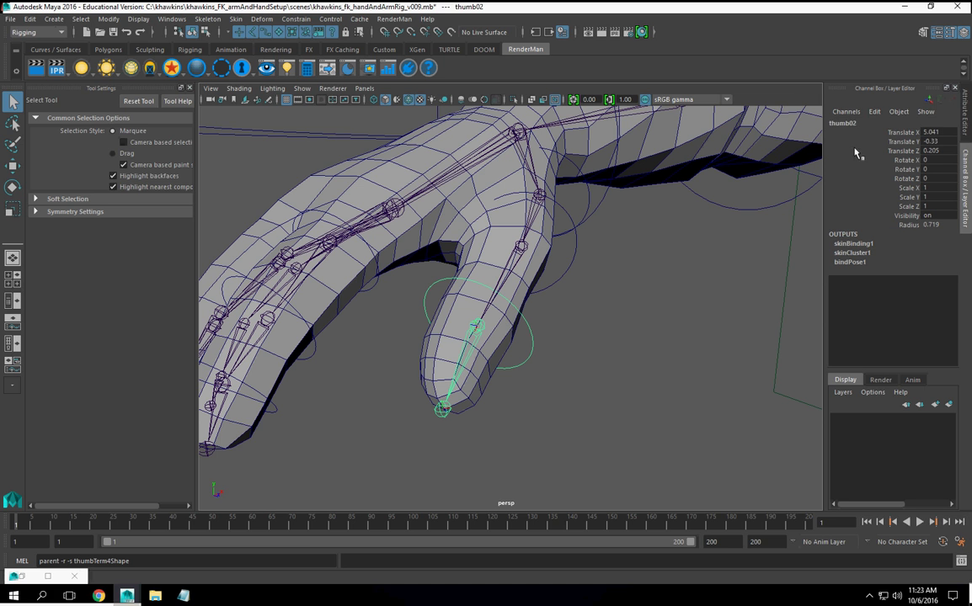
{"action": "left_click", "coordinate": [179, 563]}
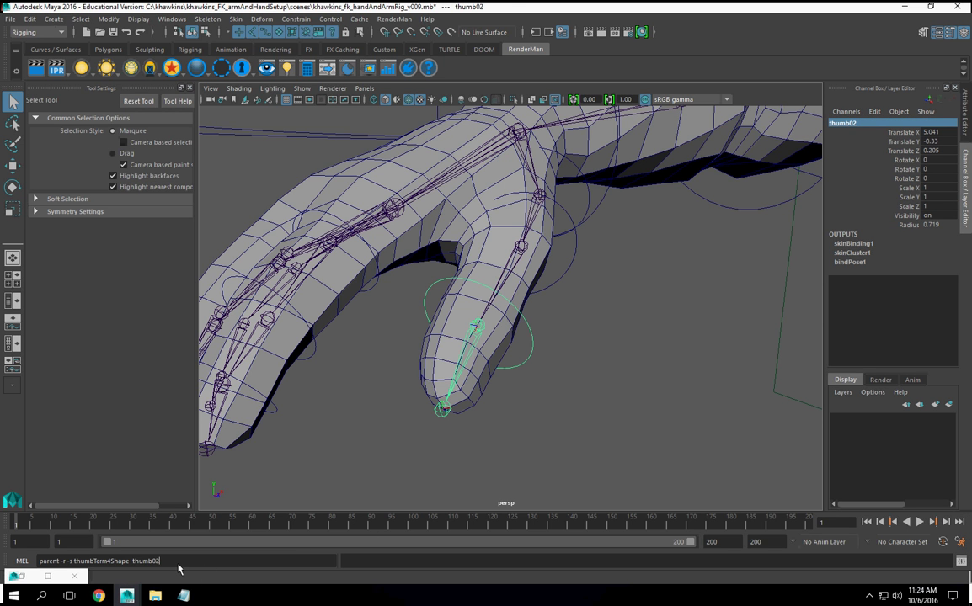
{"action": "key", "text": "Return"}
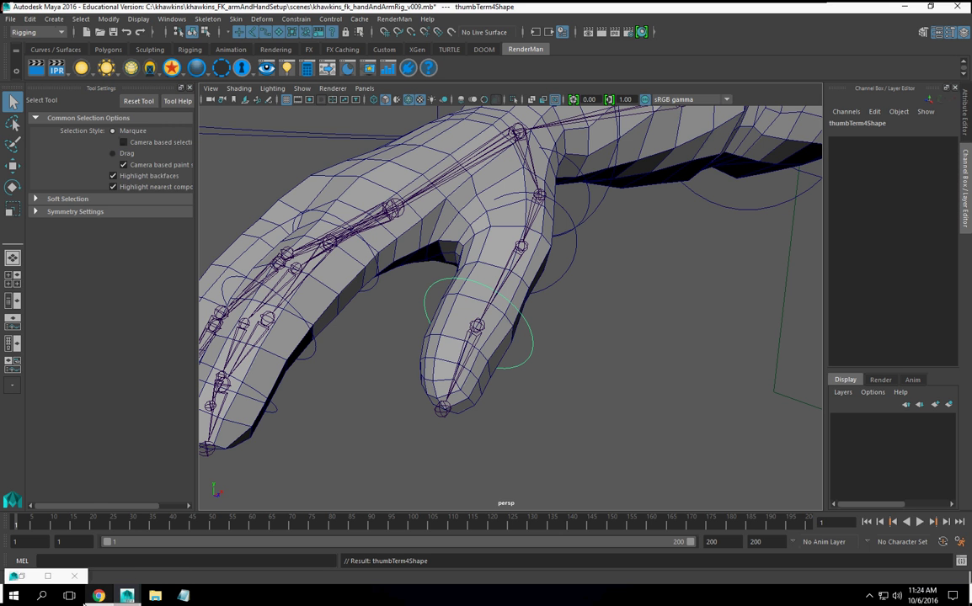
Step: Delete the leftover thumbTerm4 transform under thumb02 in the Hypergraph hierarchy, and minimize the Hypergraph
{"action": "left_click", "coordinate": [59, 581]}
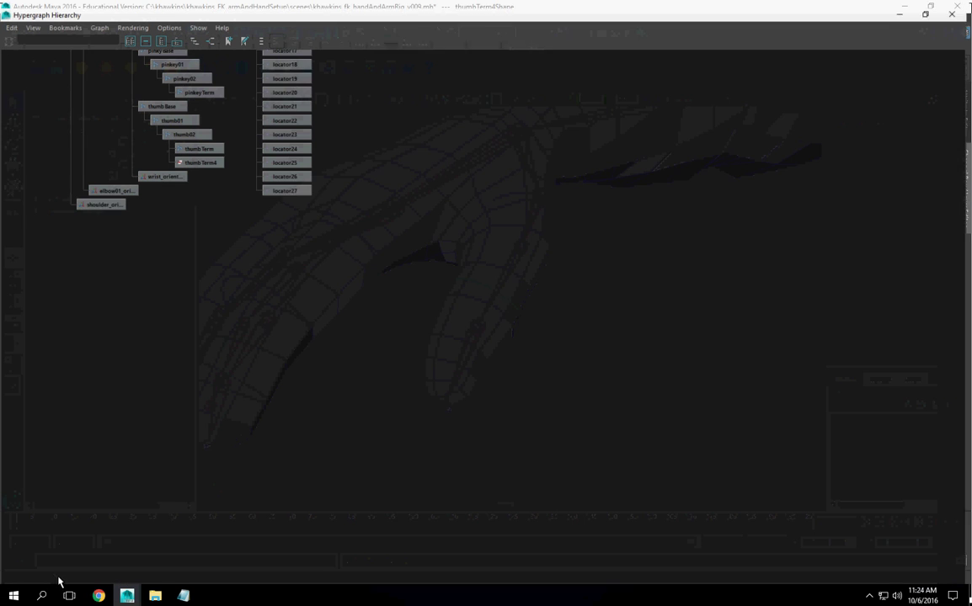
{"action": "left_click", "coordinate": [211, 160]}
{"action": "middle_click_drag", "start_coordinate": [334, 230], "coordinate": [395, 366], "text": "alt"}
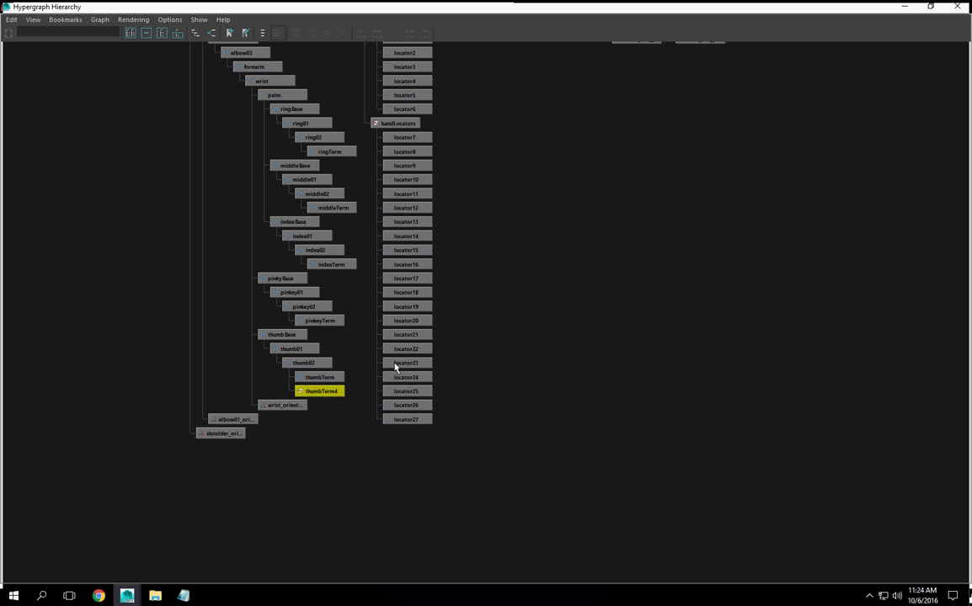
{"action": "key", "text": "Delete"}
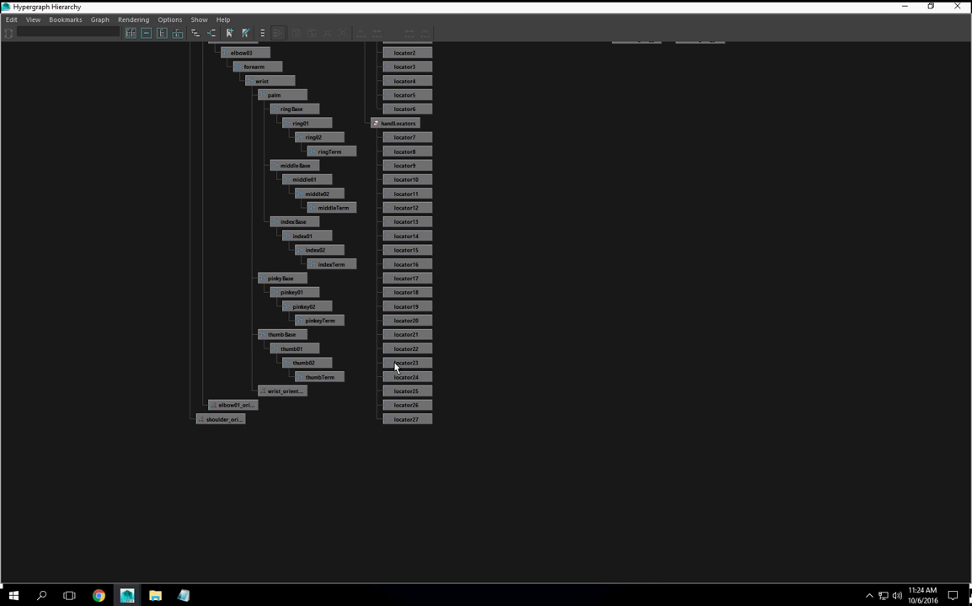
{"action": "left_click", "coordinate": [904, 7]}
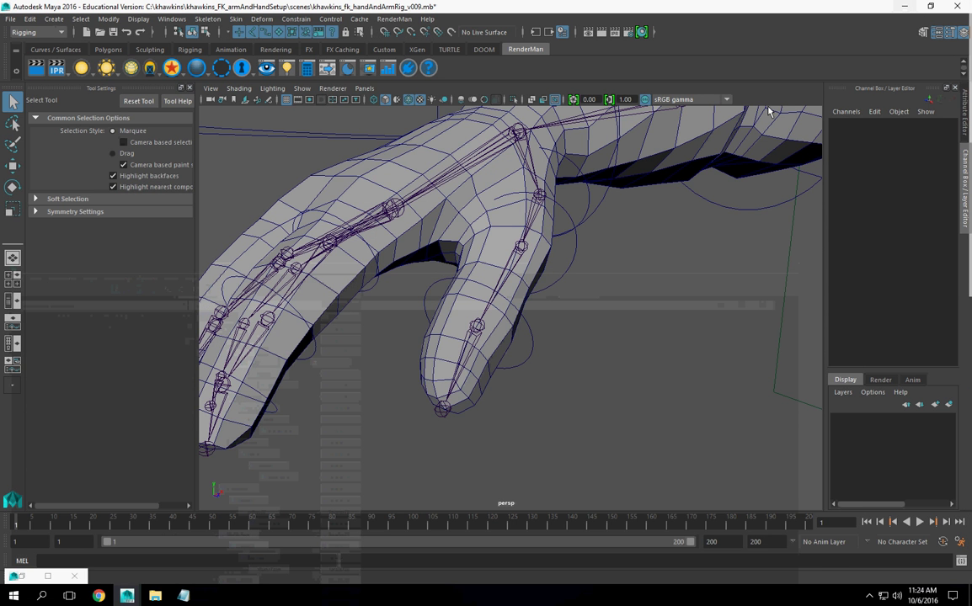
Step: Test how the arm follows shoulder_con by rotating it about -22.6 degrees in Z, and undo the rotation
{"action": "right_click_drag", "start_coordinate": [723, 297], "coordinate": [683, 242], "text": "alt"}
{"action": "left_click_drag", "start_coordinate": [683, 242], "coordinate": [652, 313], "text": "alt"}
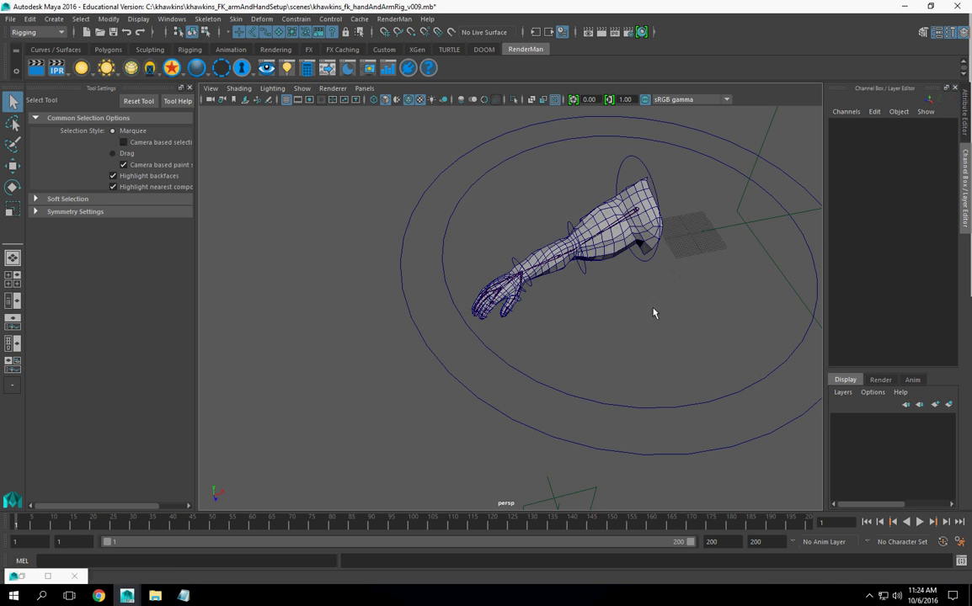
{"action": "left_click", "coordinate": [646, 193]}
{"action": "key", "text": "f"}
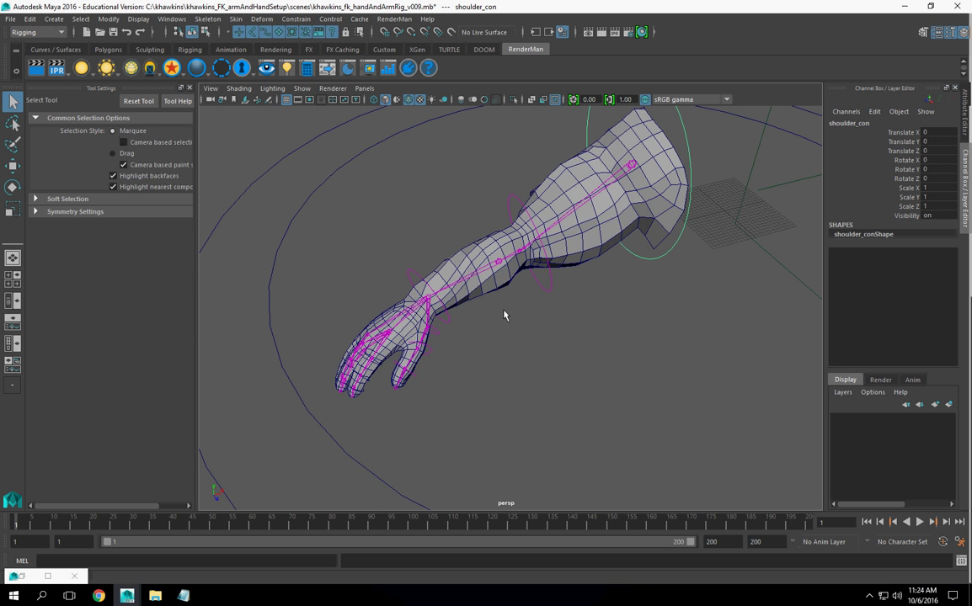
{"action": "left_click", "coordinate": [11, 187]}
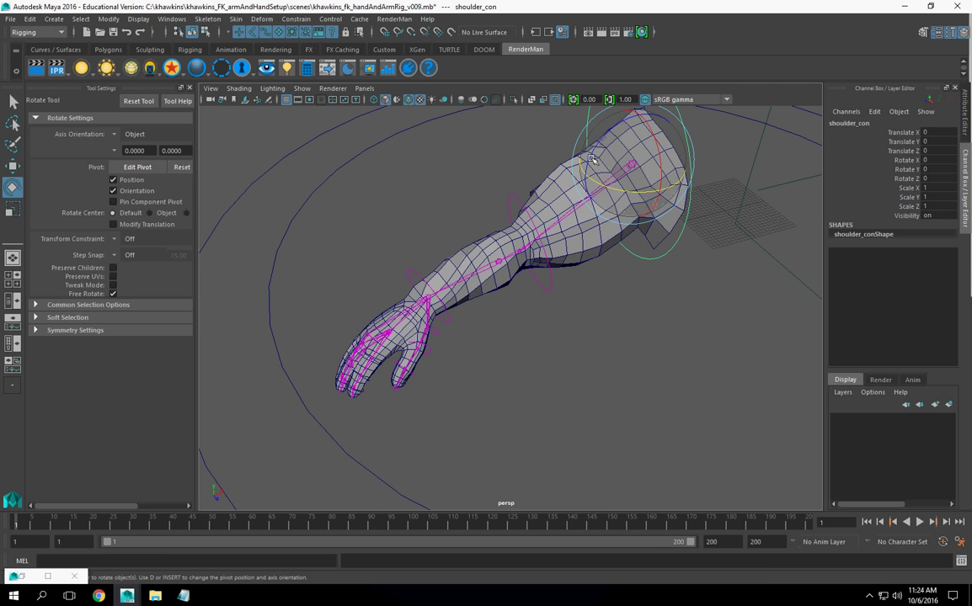
{"action": "left_click_drag", "start_coordinate": [536, 149], "coordinate": [565, 107]}
{"action": "key", "text": "ctrl+z"}
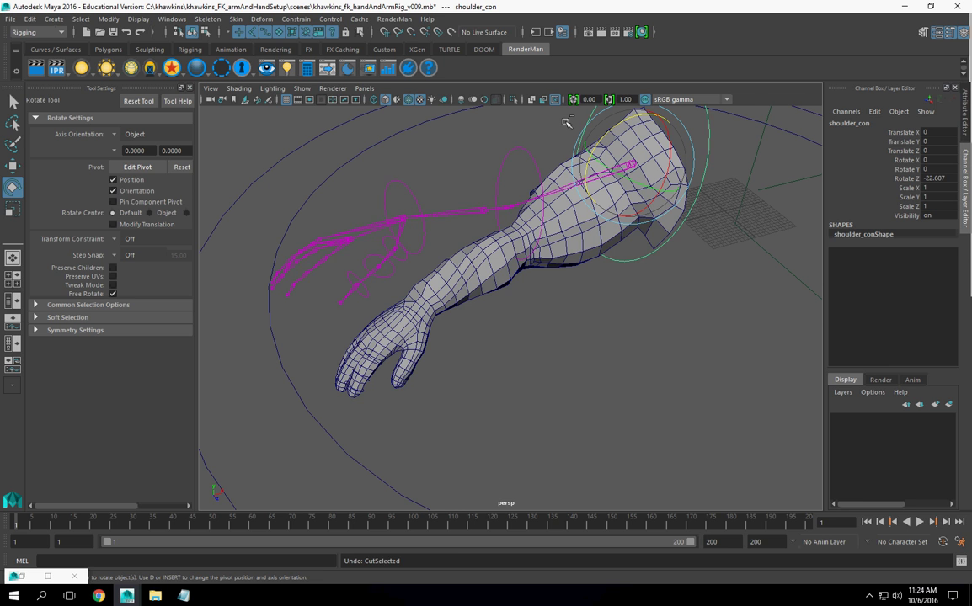
{"action": "key", "text": "ctrl+z"}
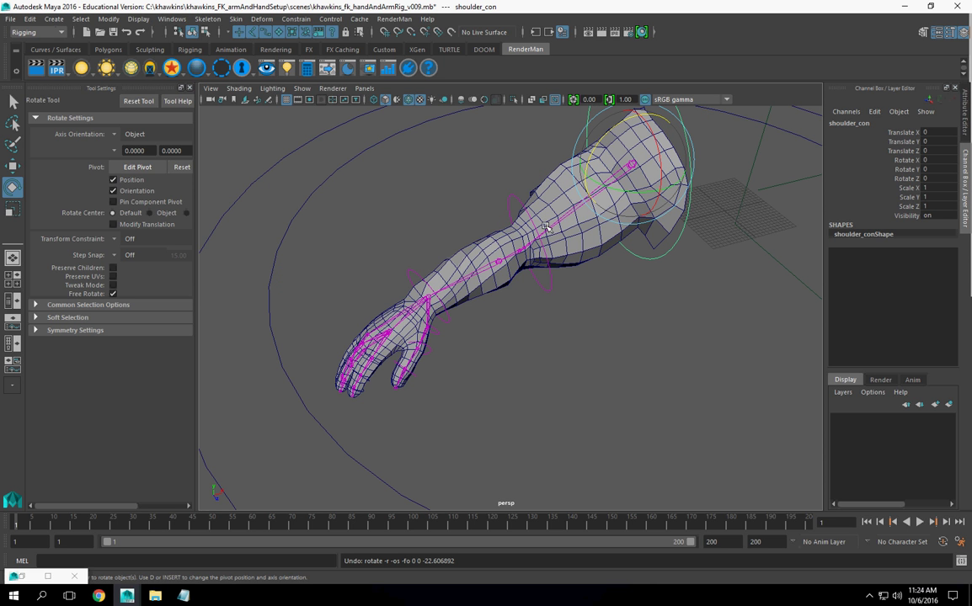
Step: Inspect the control curves around the hand's thumb and finger joints from several angles, and save the scene
{"action": "left_click_drag", "start_coordinate": [468, 370], "coordinate": [490, 384], "text": "alt"}
{"action": "middle_click_drag", "start_coordinate": [490, 384], "coordinate": [539, 310], "text": "alt"}
{"action": "scroll", "coordinate": [539, 310], "scroll_direction": "up", "scroll_amount": 6}
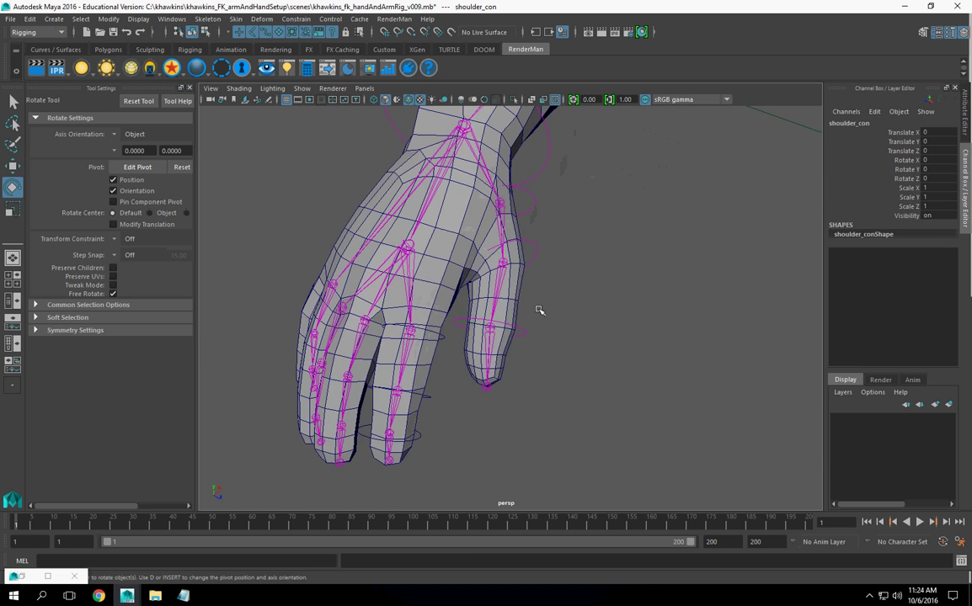
{"action": "left_click_drag", "start_coordinate": [539, 310], "coordinate": [450, 294], "text": "alt"}
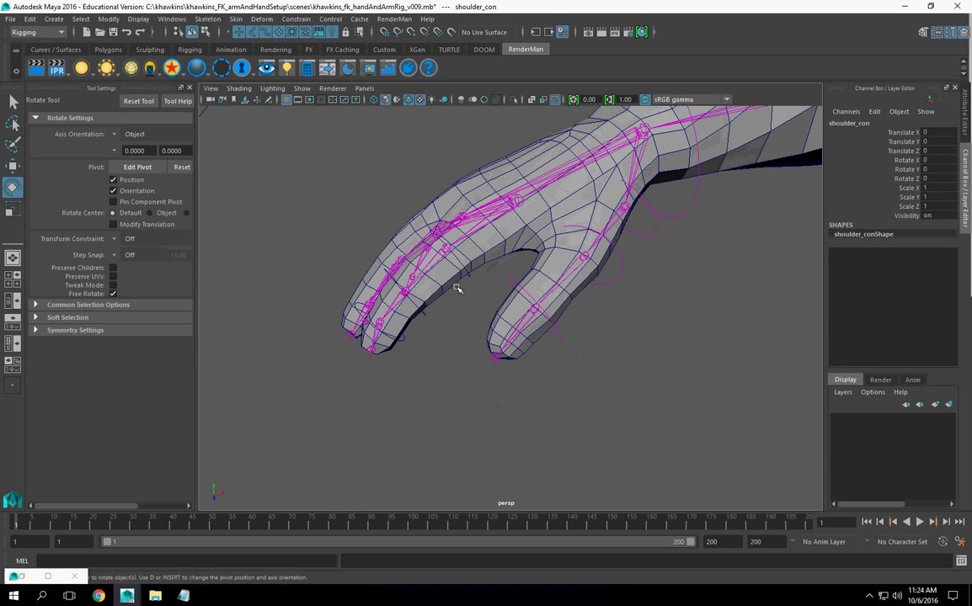
{"action": "left_click_drag", "start_coordinate": [462, 282], "coordinate": [562, 176], "text": "alt"}
{"action": "left_click_drag", "start_coordinate": [481, 263], "coordinate": [541, 285], "text": "alt"}
{"action": "left_click", "coordinate": [541, 284]}
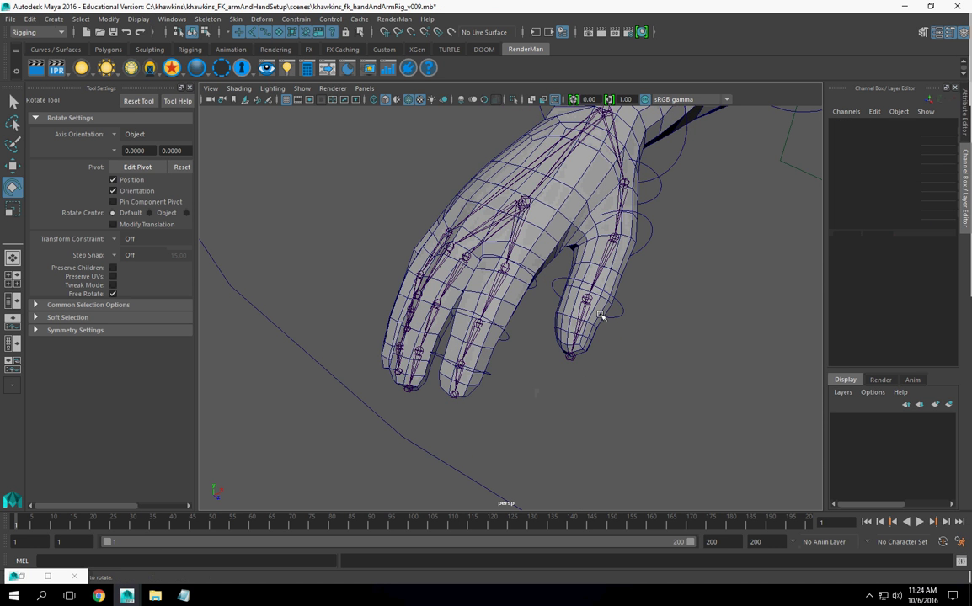
{"action": "left_click_drag", "start_coordinate": [566, 195], "coordinate": [502, 227], "text": "alt"}
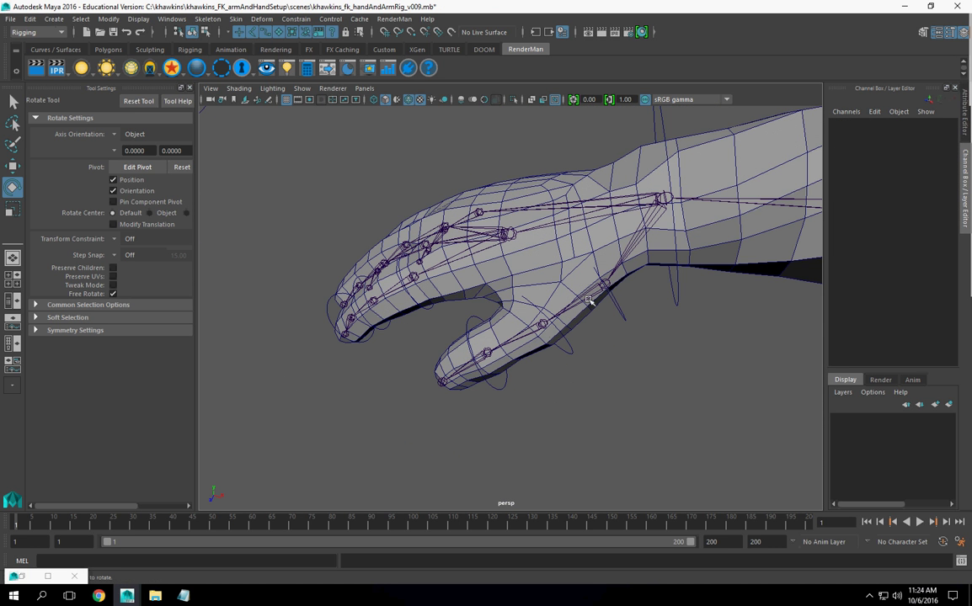
{"action": "left_click_drag", "start_coordinate": [518, 353], "coordinate": [543, 353], "text": "alt"}
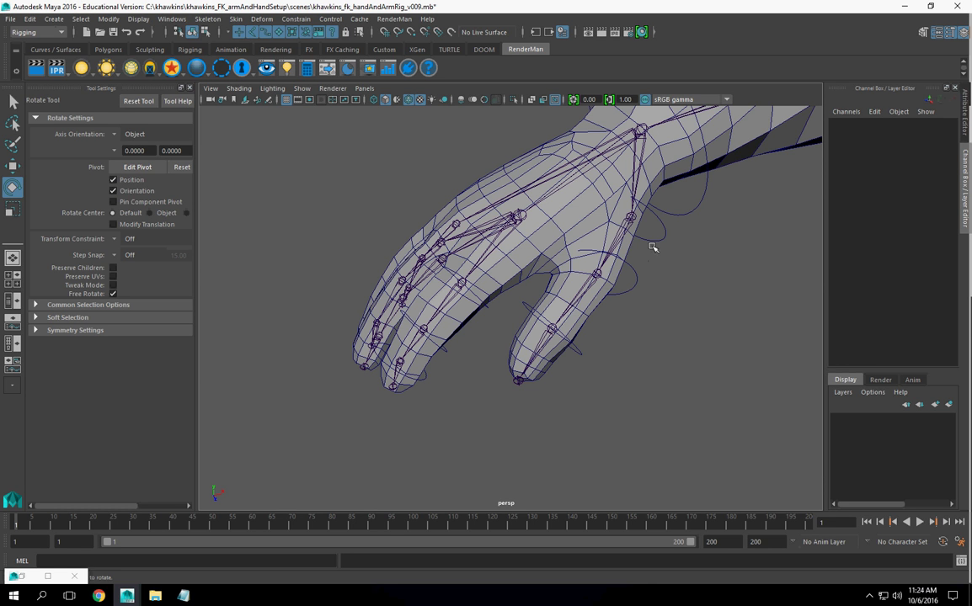
{"action": "key", "text": "ctrl+s"}
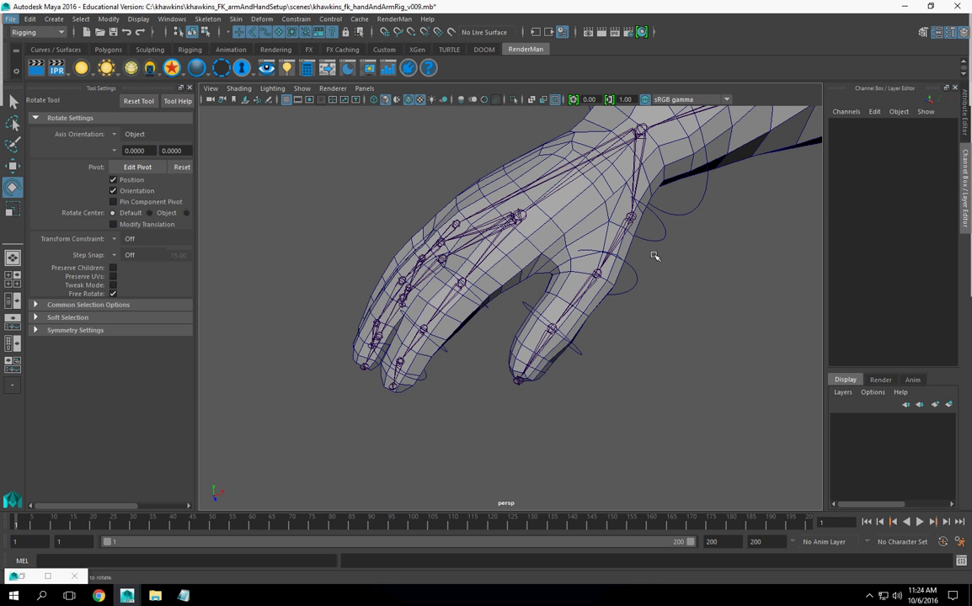